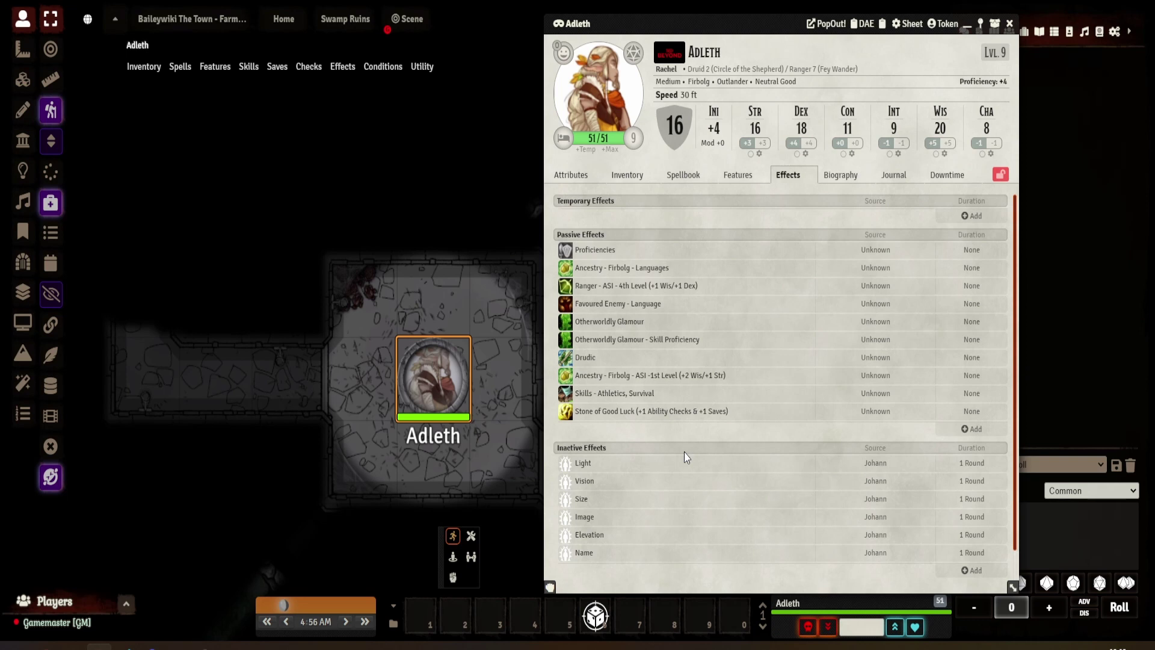
pyautogui.rightClick(421, 399)
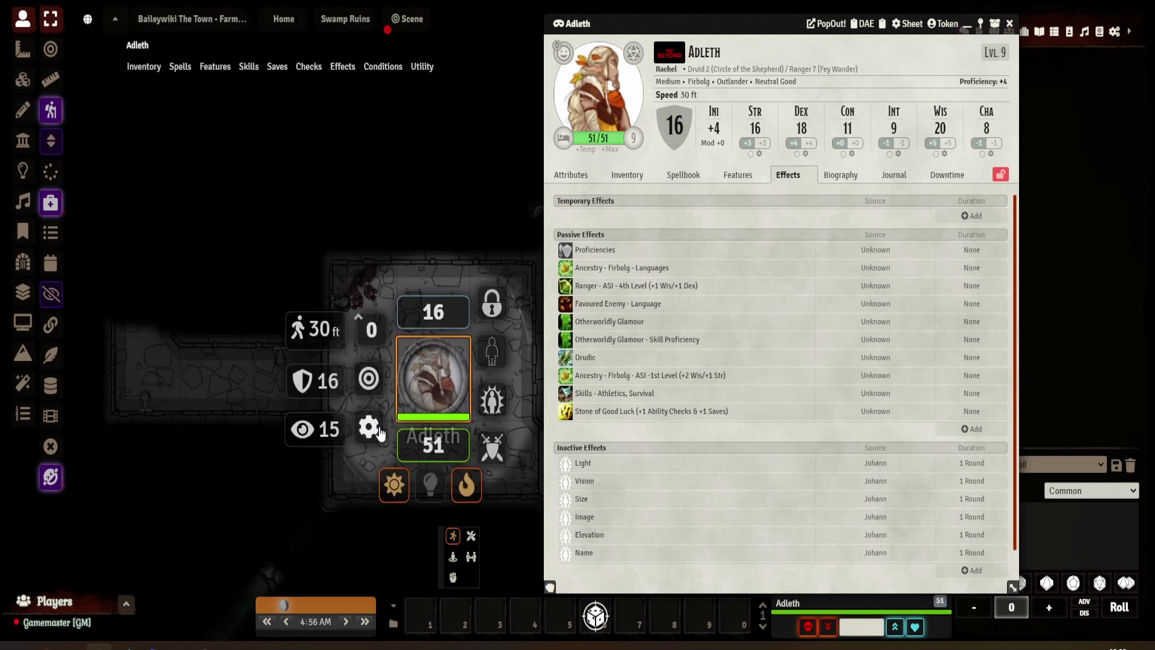
pyautogui.click(369, 428)
pyautogui.moveTo(538, 188); pyautogui.dragTo(256, 118)
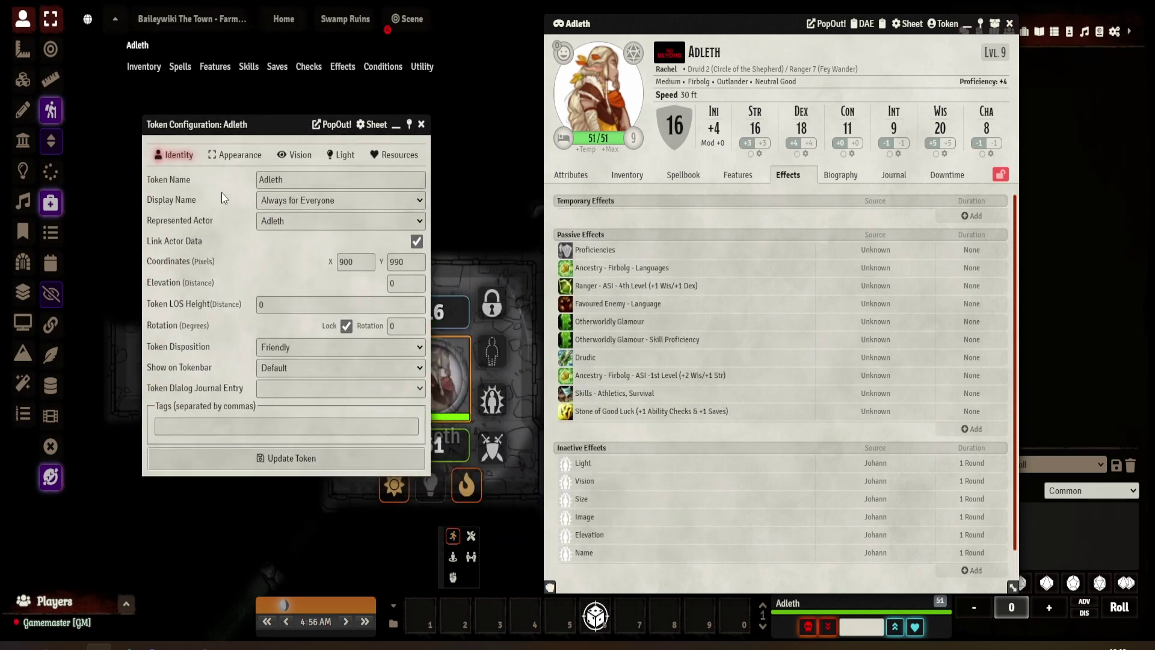
pyautogui.click(236, 155)
pyautogui.click(294, 154)
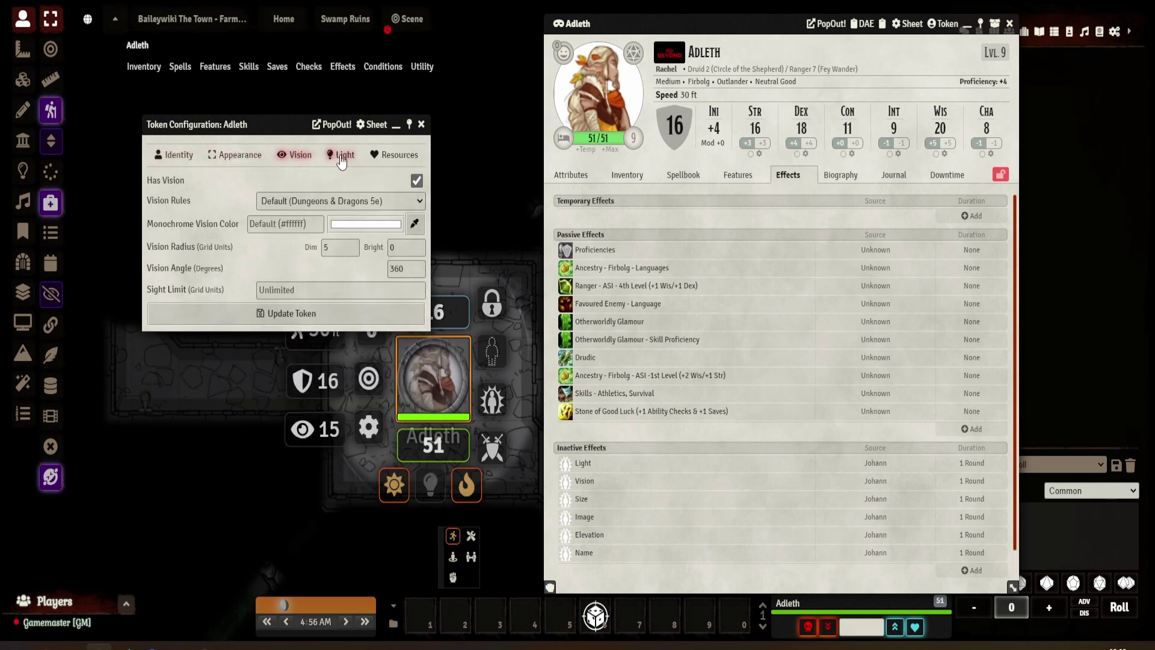
pyautogui.click(342, 158)
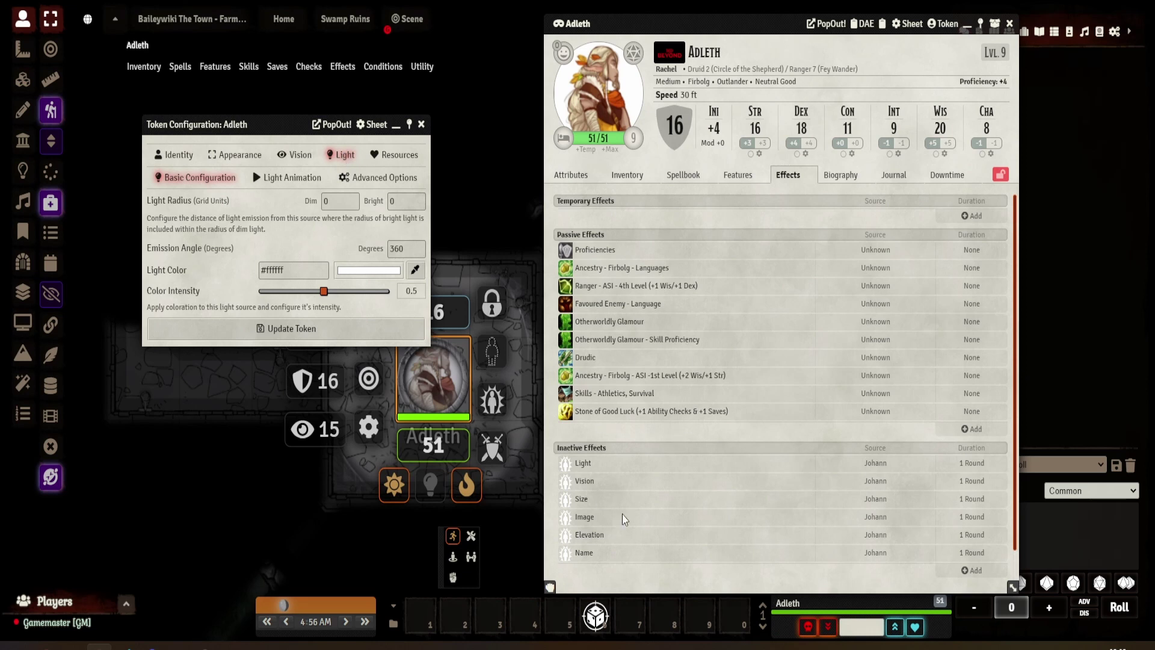
pyautogui.click(302, 154)
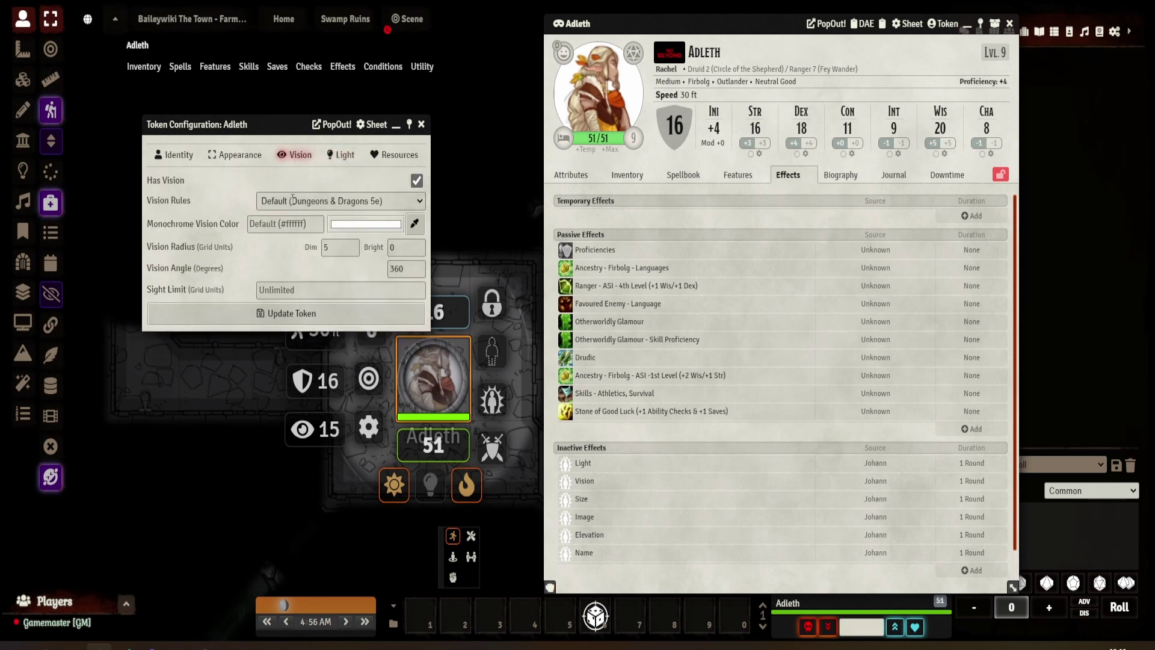
pyautogui.click(224, 156)
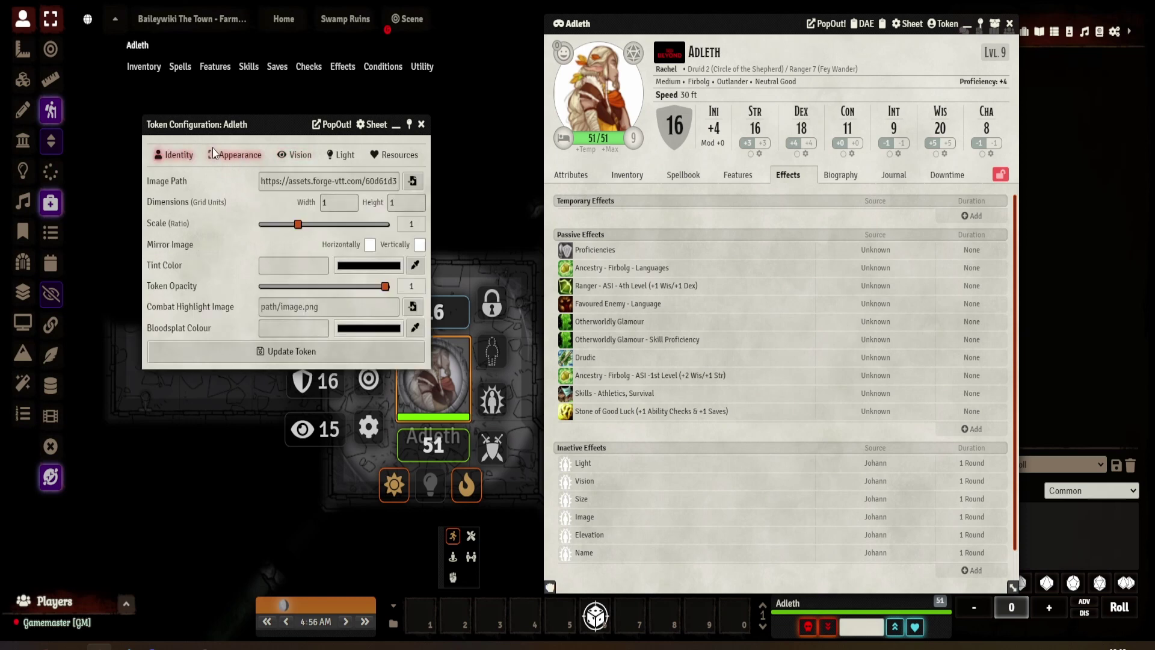
pyautogui.click(421, 124)
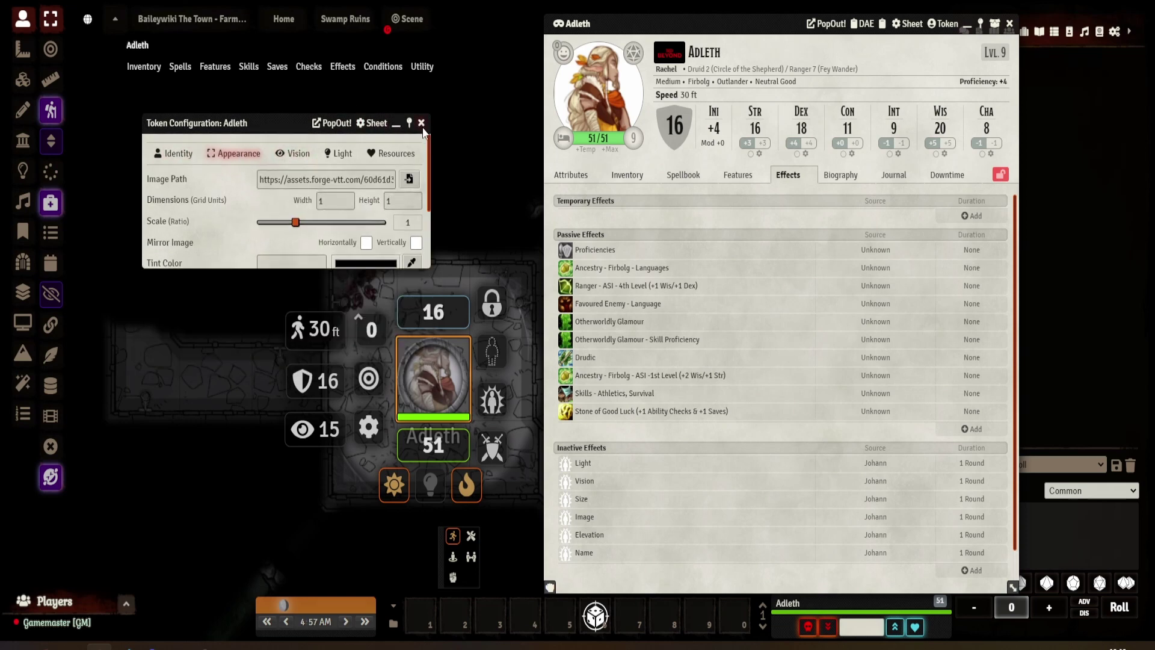
pyautogui.click(453, 196)
pyautogui.click(470, 386)
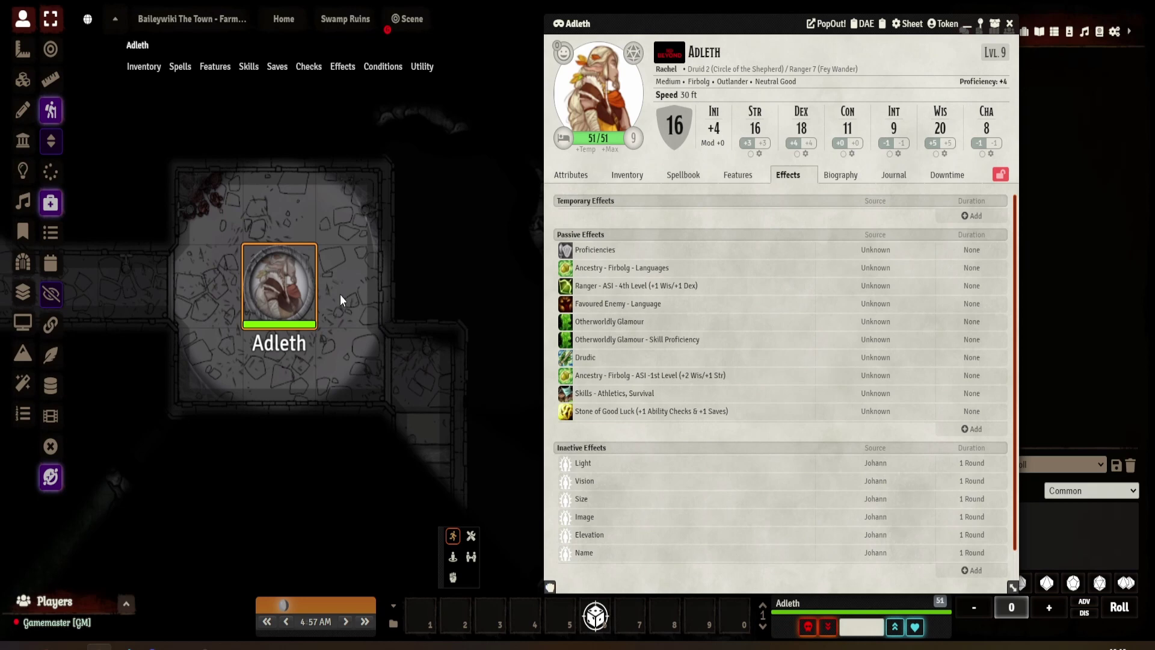
pyautogui.rightClick(284, 275)
pyautogui.click(215, 337)
pyautogui.click(297, 164)
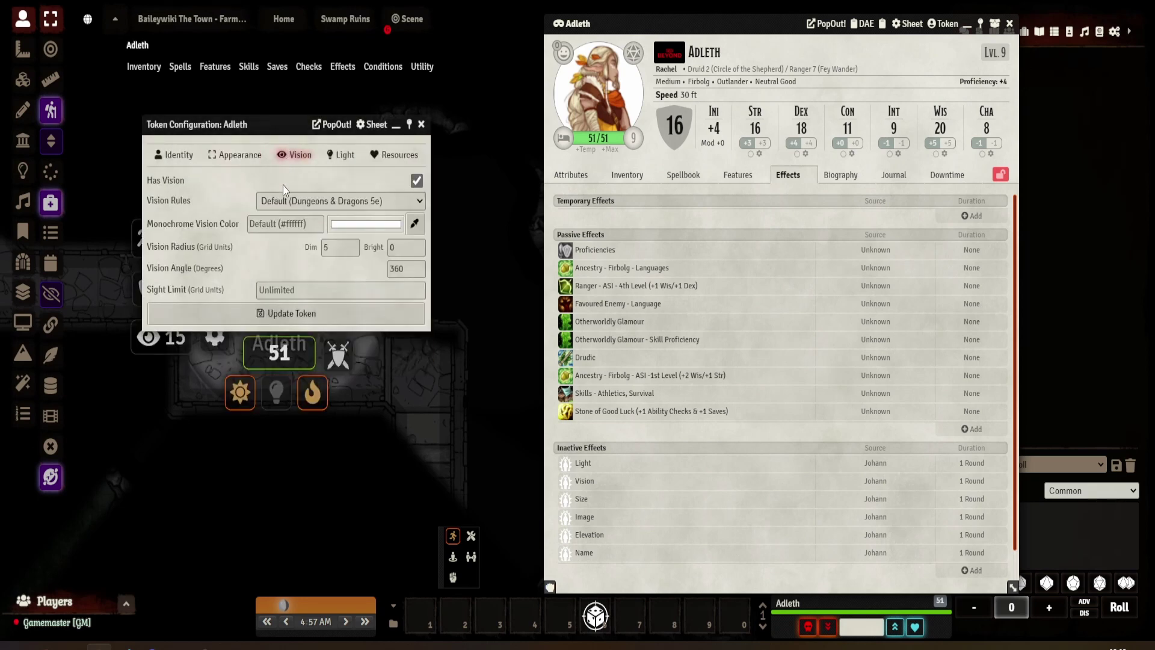
pyautogui.click(341, 156)
pyautogui.click(212, 156)
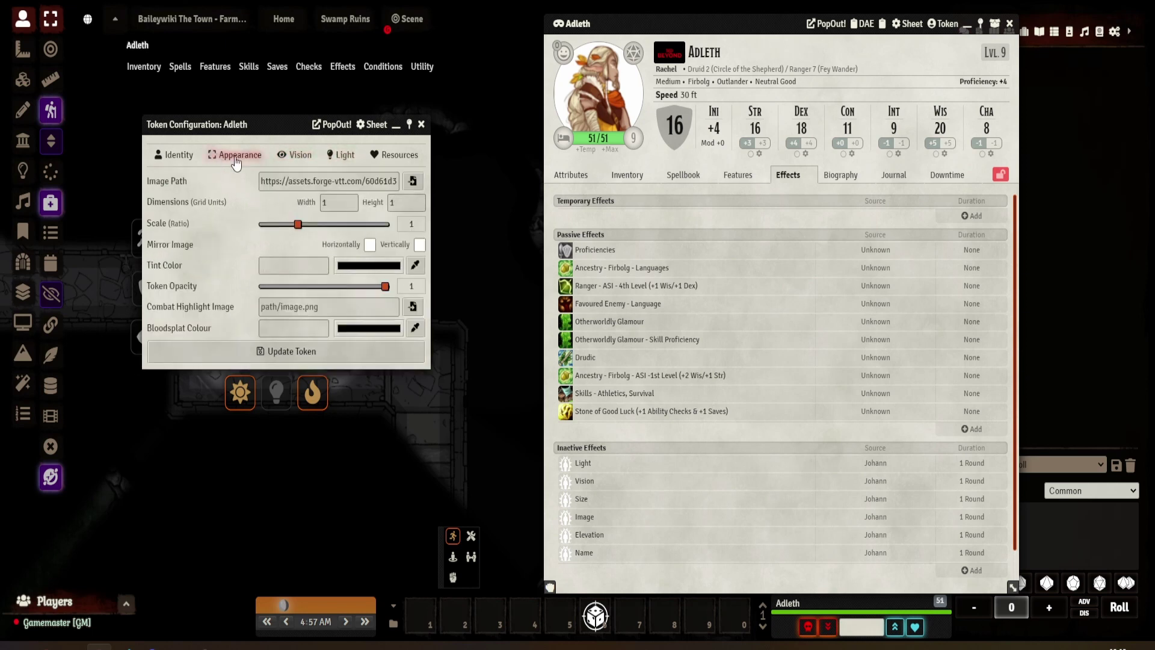
pyautogui.click(182, 157)
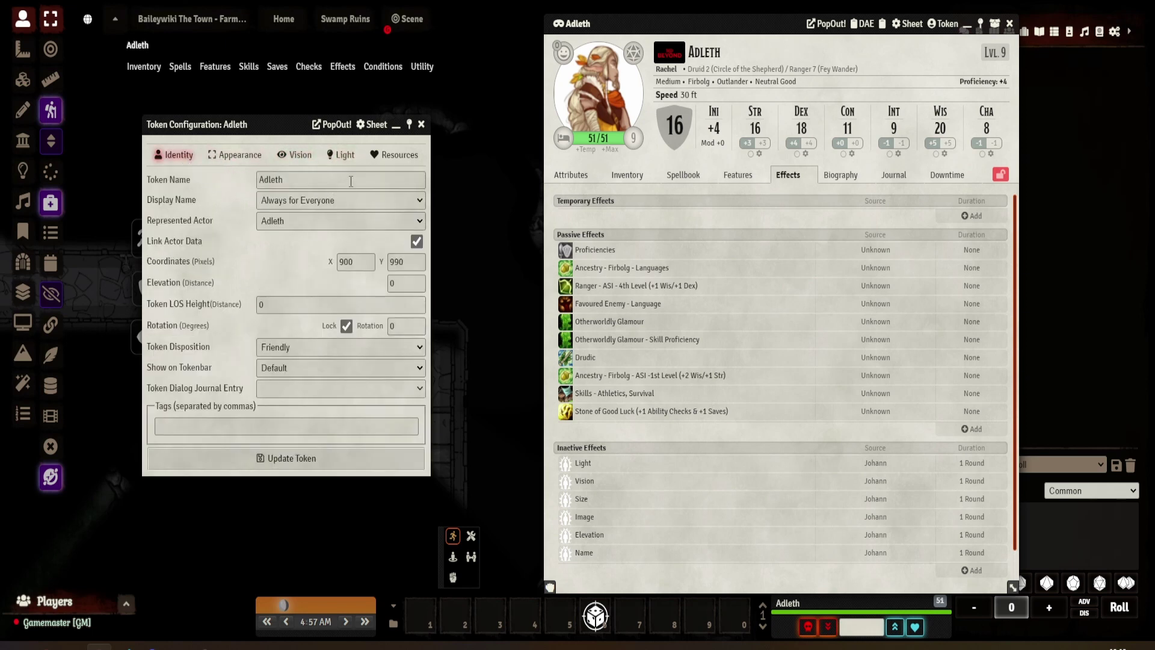
pyautogui.click(422, 124)
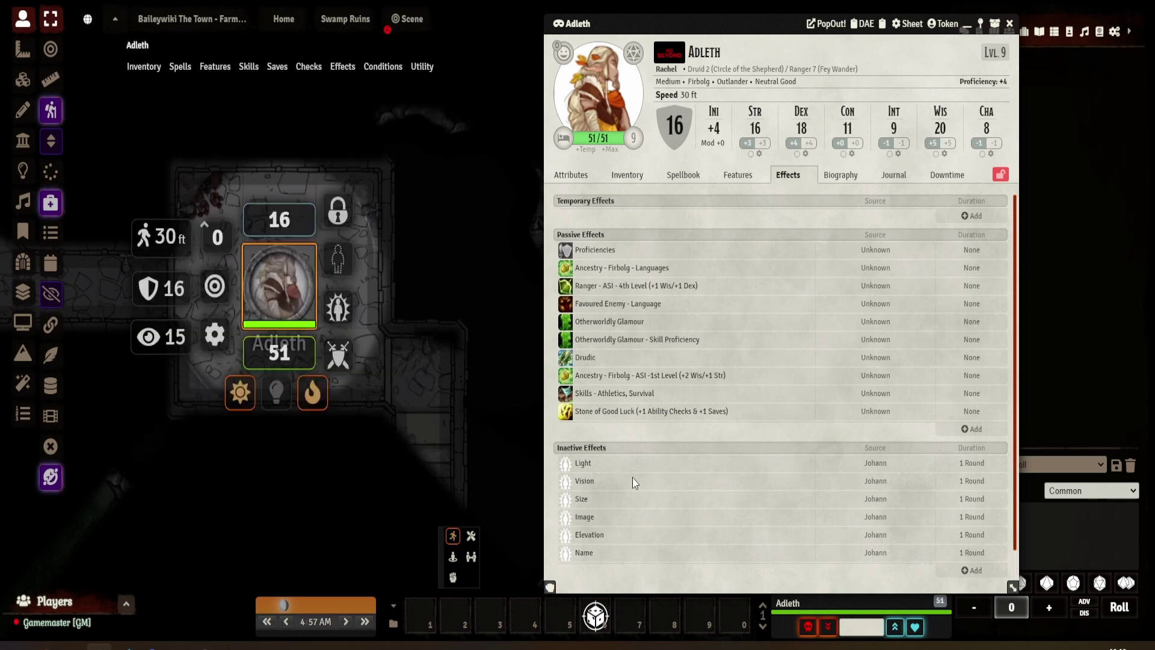
pyautogui.click(476, 424)
pyautogui.click(295, 289)
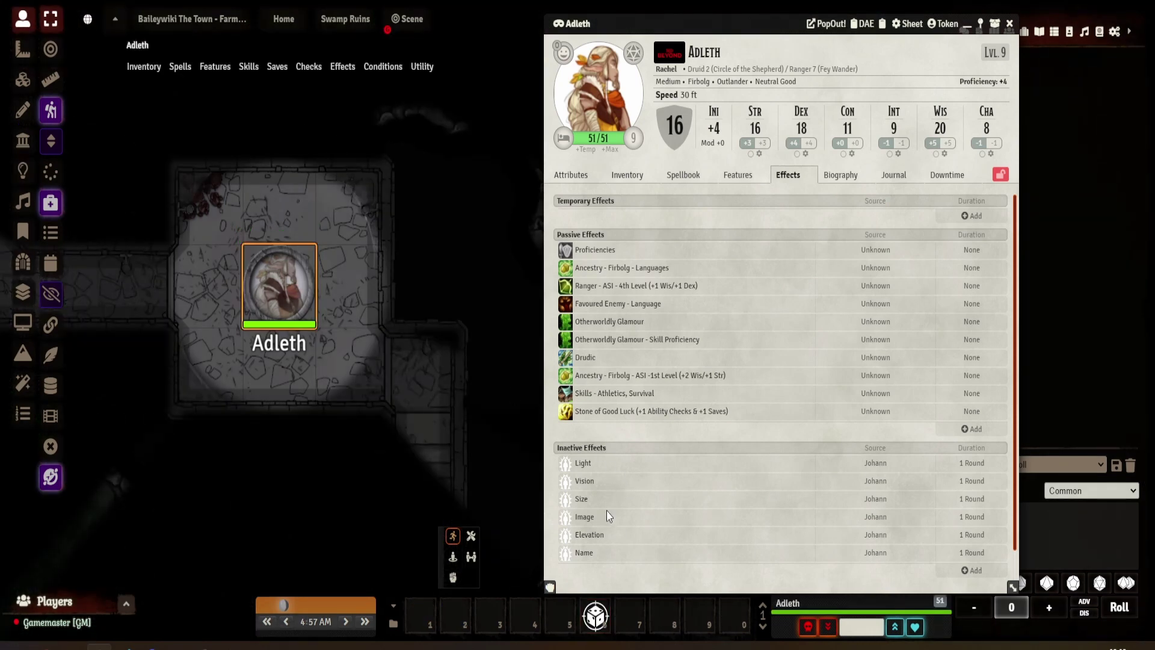
pyautogui.rightClick(587, 463)
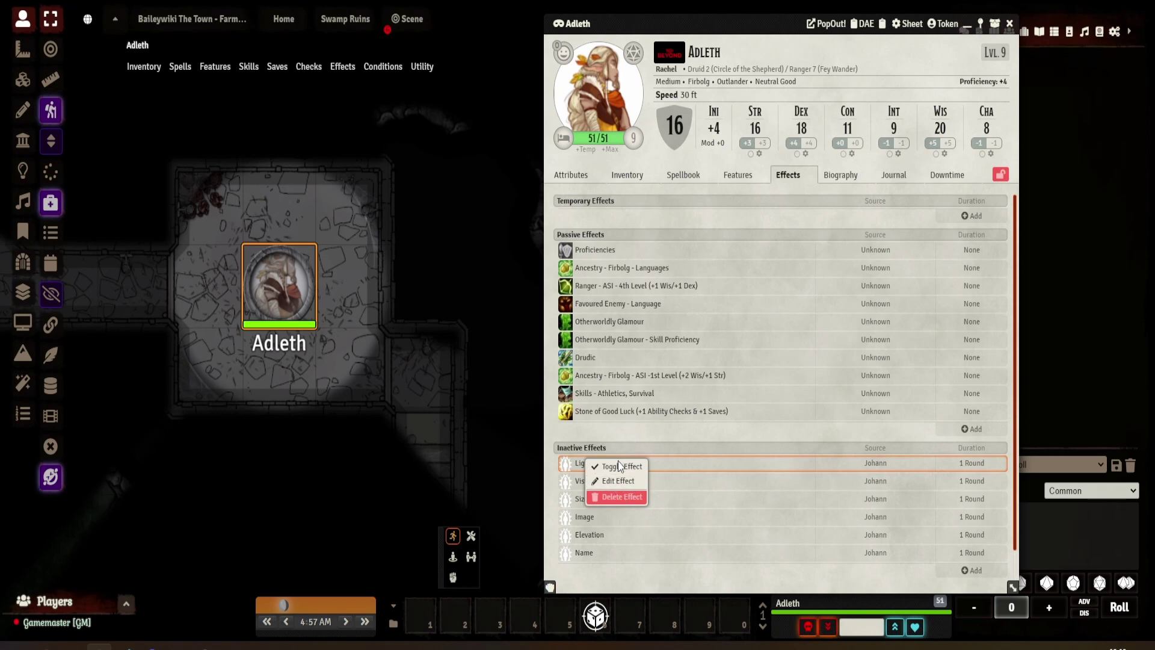
pyautogui.click(617, 482)
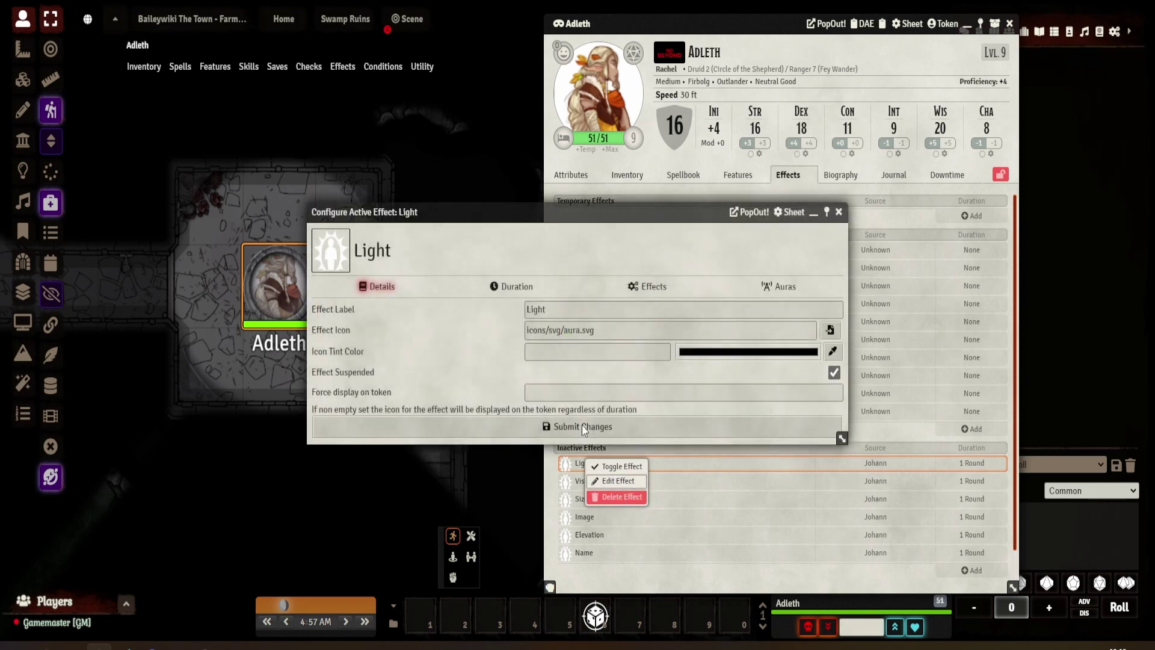
pyautogui.click(650, 288)
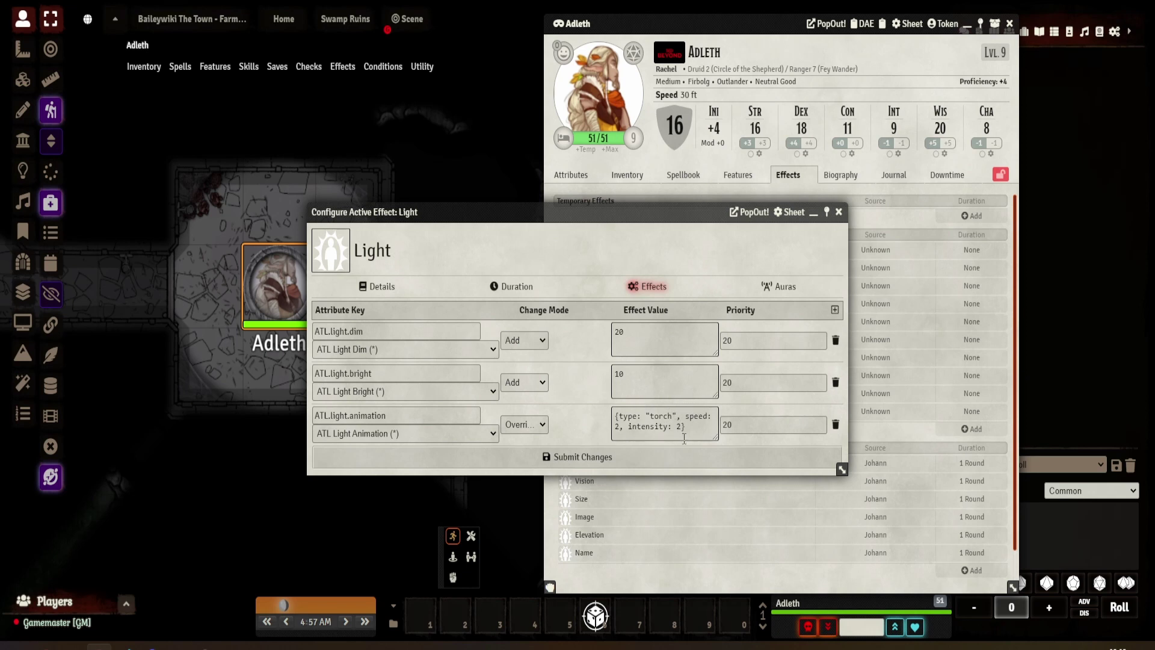
pyautogui.rightClick(607, 464)
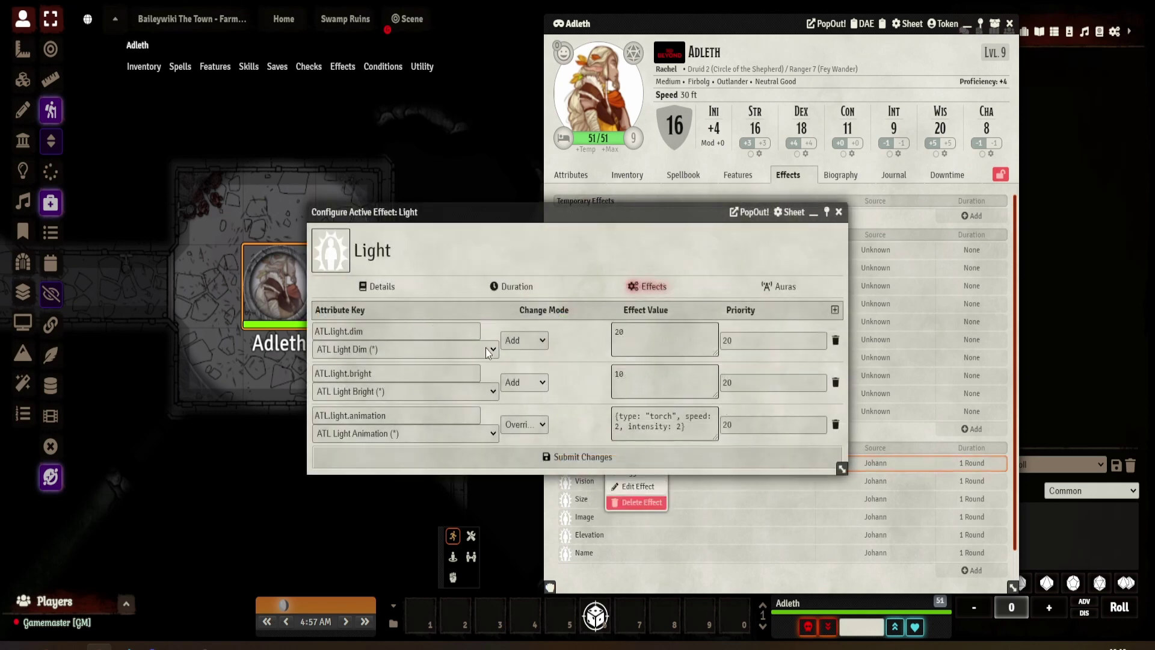
pyautogui.click(489, 351)
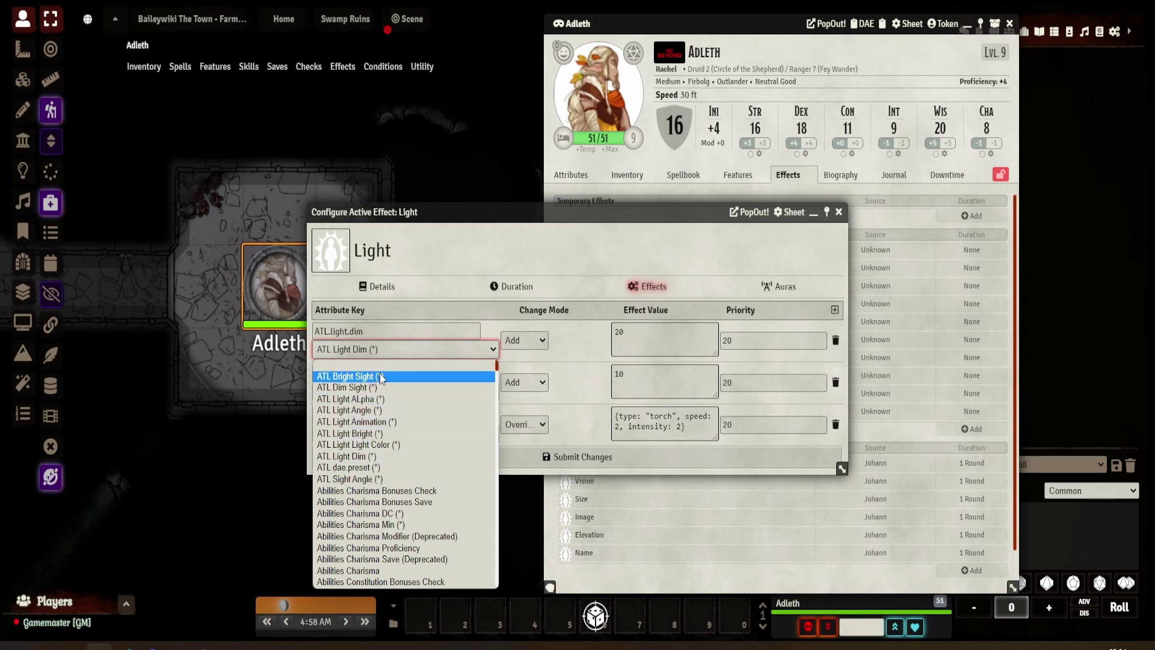
pyautogui.click(433, 264)
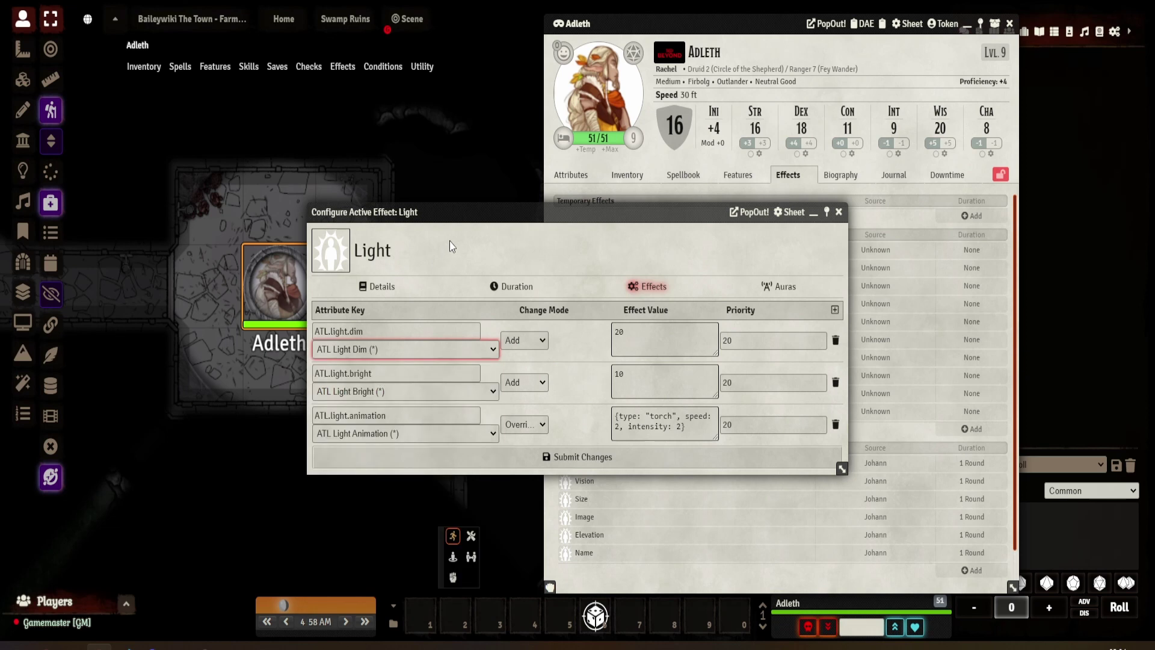
pyautogui.click(839, 212)
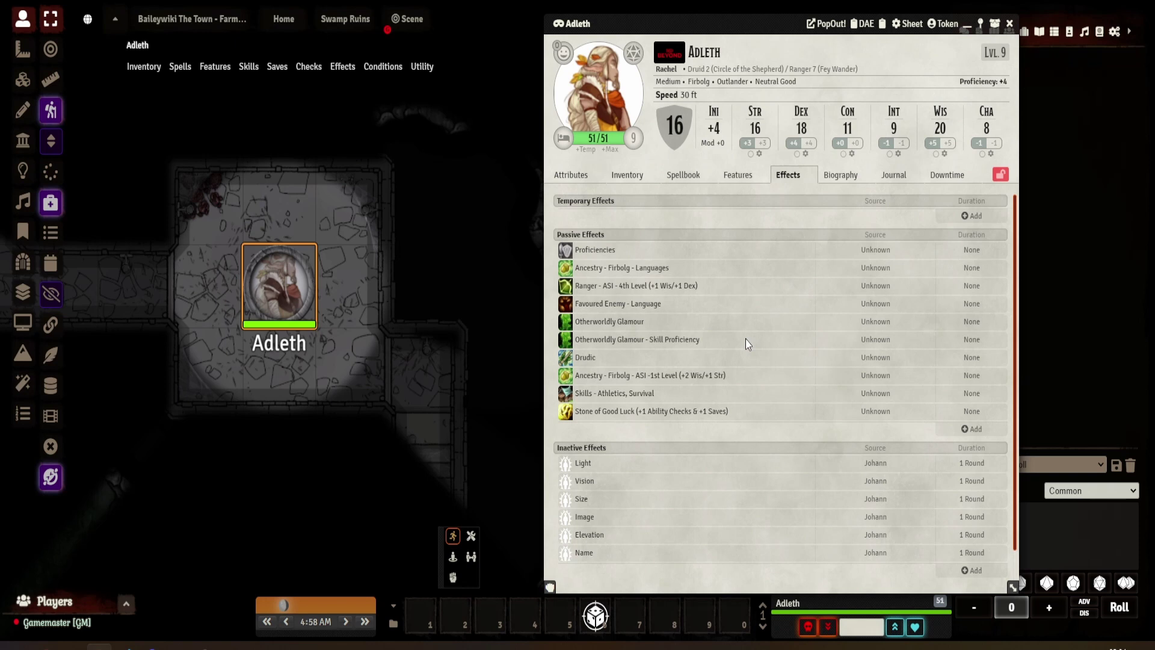
pyautogui.rightClick(605, 460)
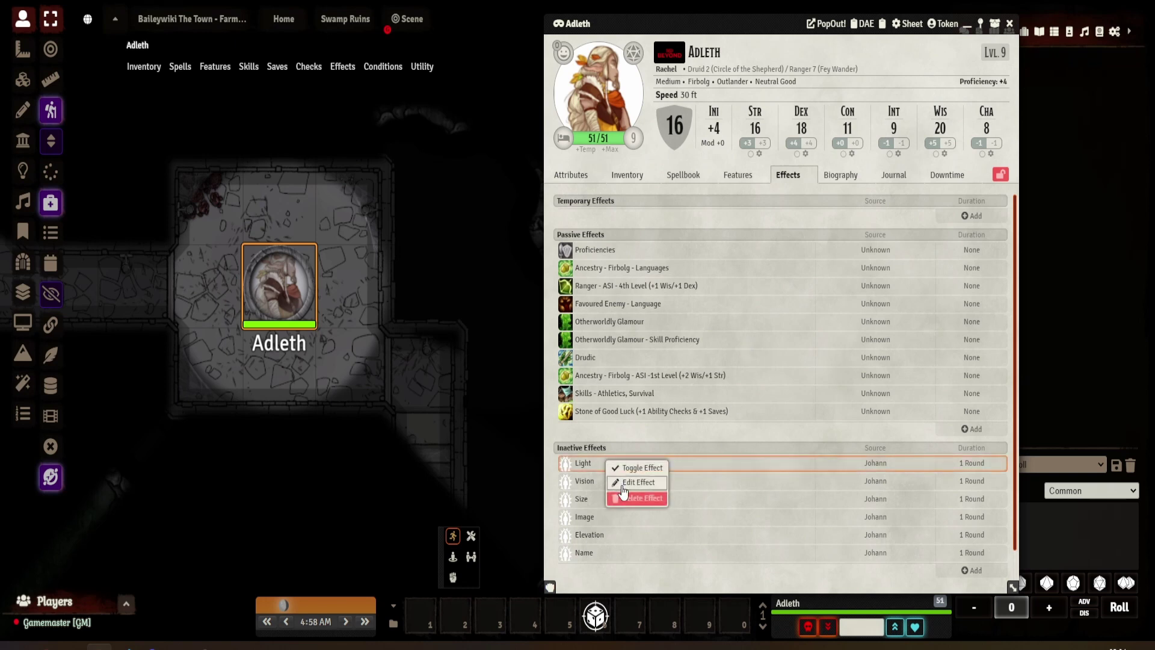
pyautogui.click(639, 467)
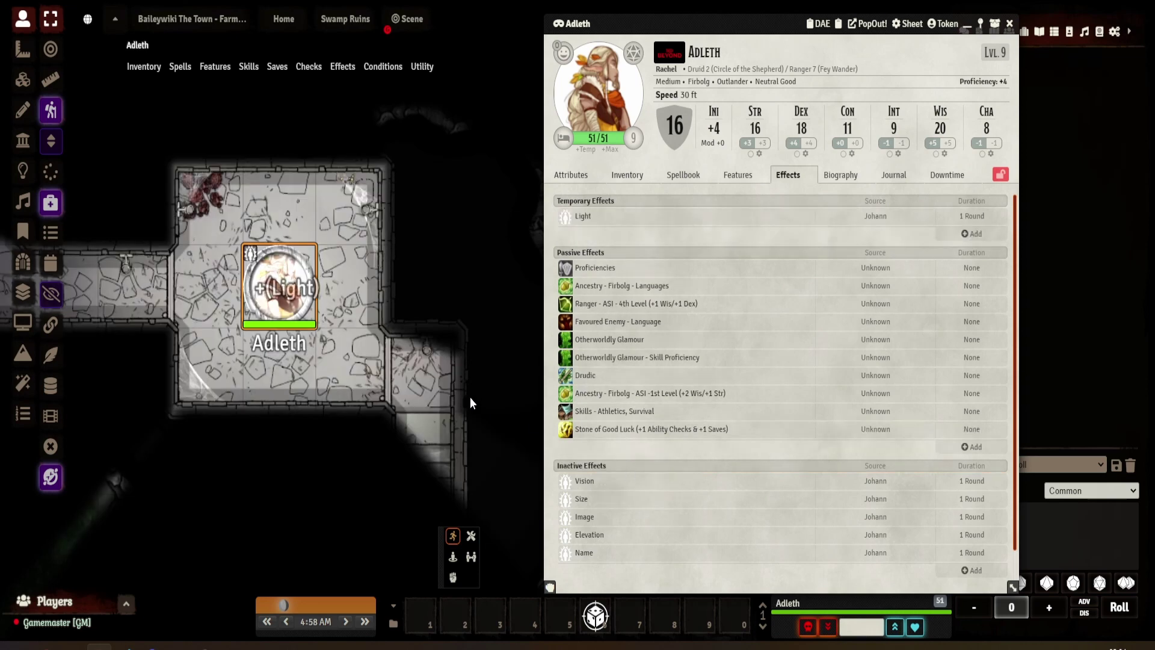
pyautogui.moveTo(319, 359); pyautogui.dragTo(398, 360)
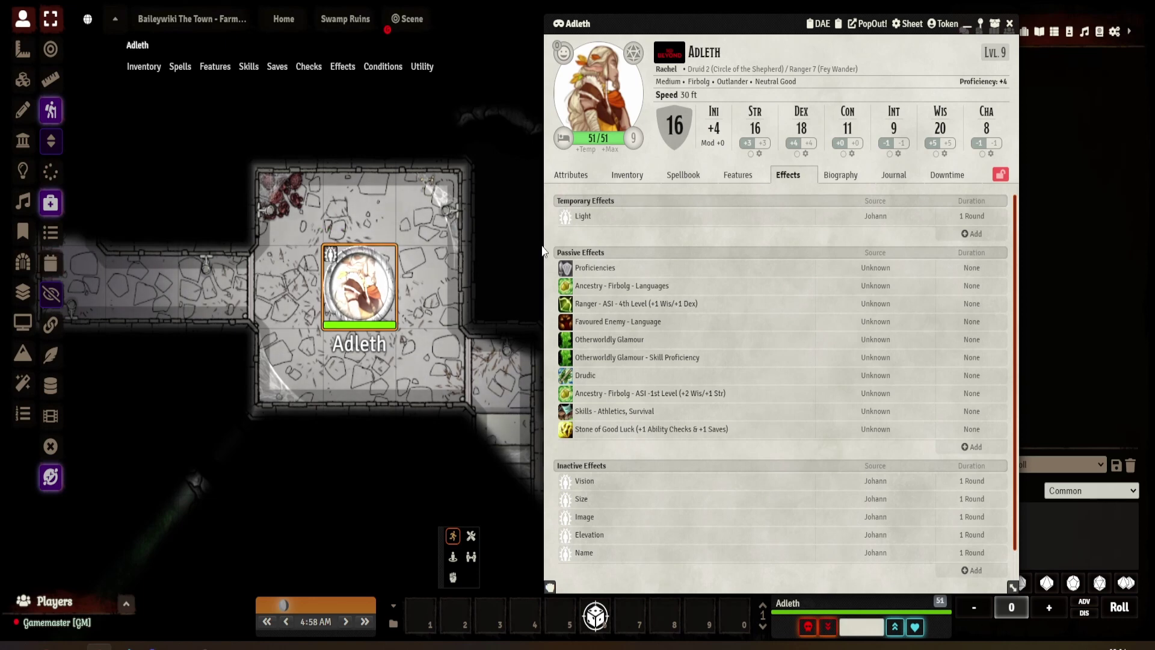
pyautogui.rightClick(590, 216)
pyautogui.click(602, 227)
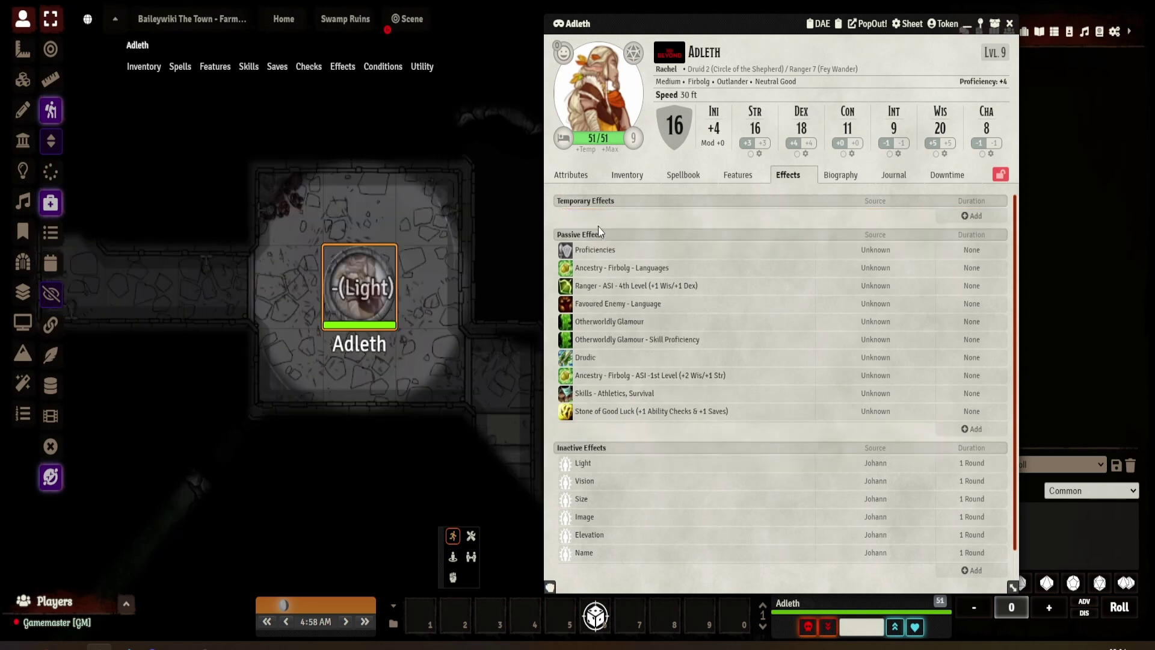
# Review the Vision effect's attribute changes (dim sight 60) and close its settings
pyautogui.rightClick(587, 481)
pyautogui.click(620, 504)
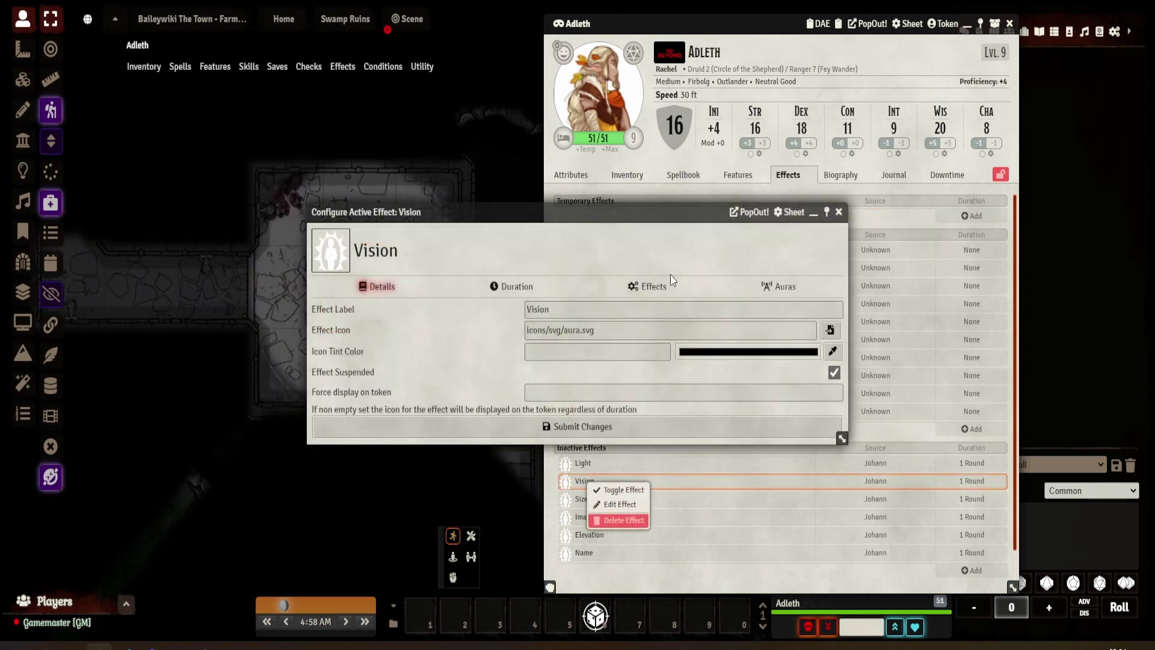
pyautogui.click(656, 292)
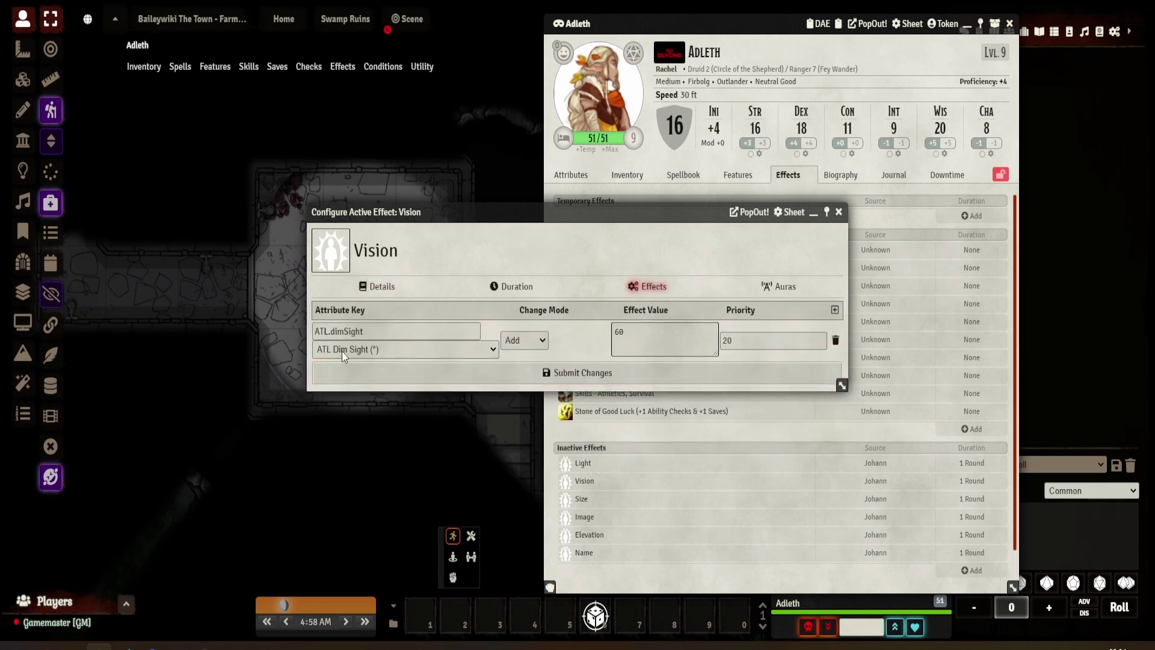
pyautogui.click(583, 374)
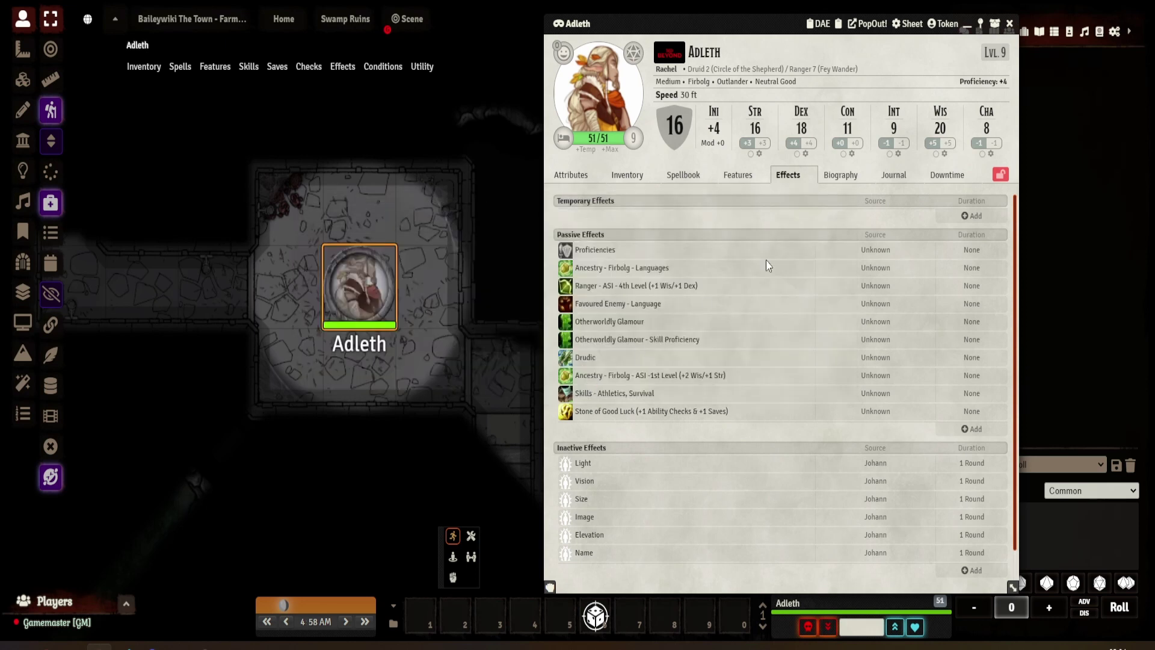
# Briefly activate the Vision effect on Adleth, then deactivate it again
pyautogui.rightClick(590, 479)
pyautogui.click(609, 485)
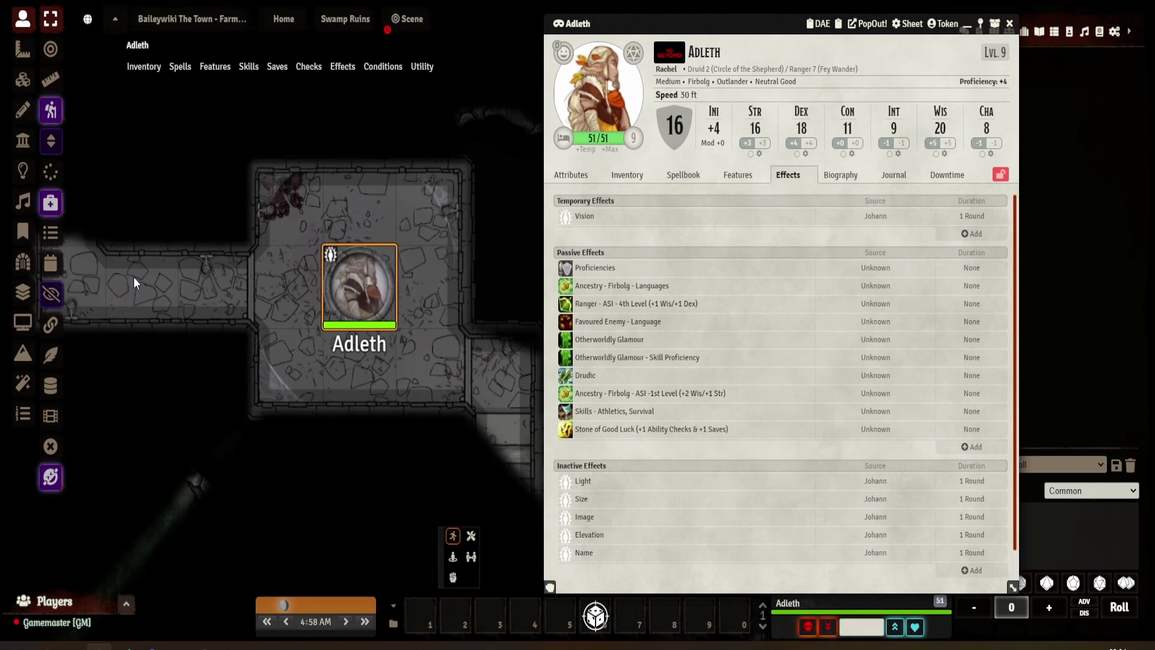
pyautogui.rightClick(579, 216)
pyautogui.click(611, 225)
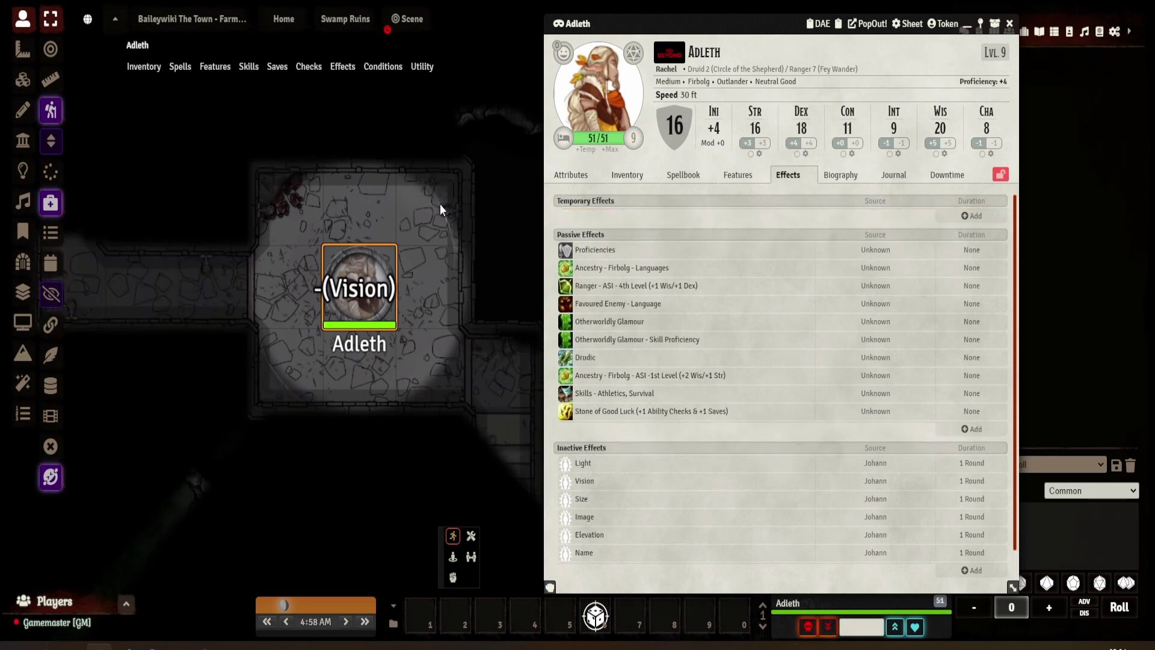
pyautogui.rightClick(598, 502)
pyautogui.click(631, 524)
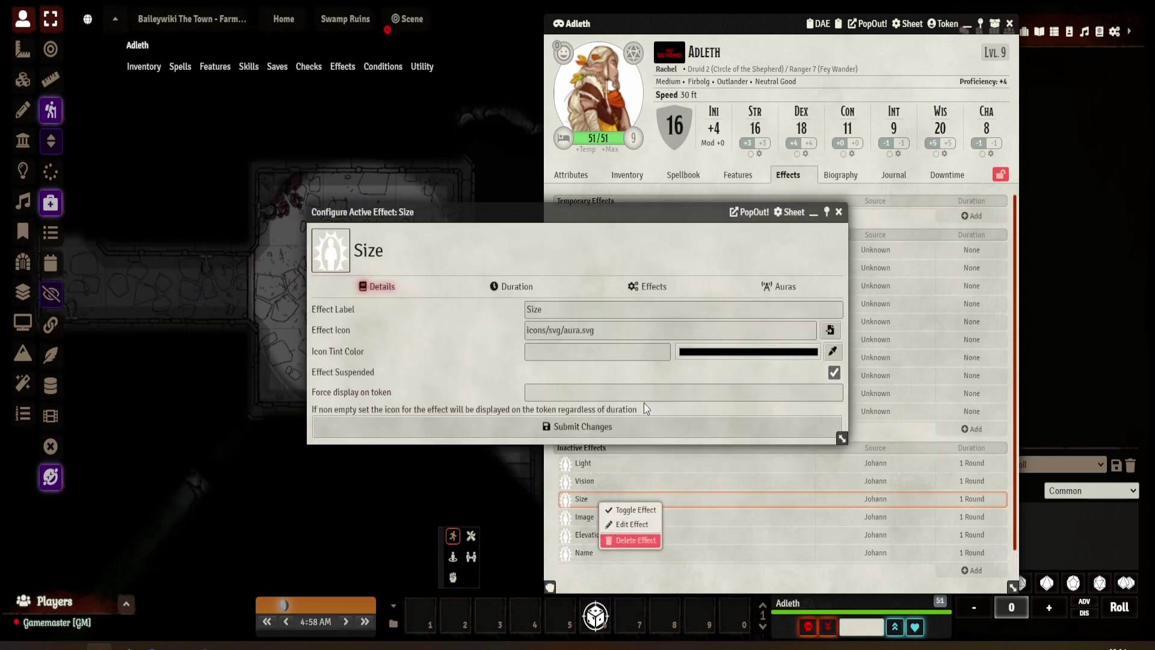
pyautogui.click(649, 284)
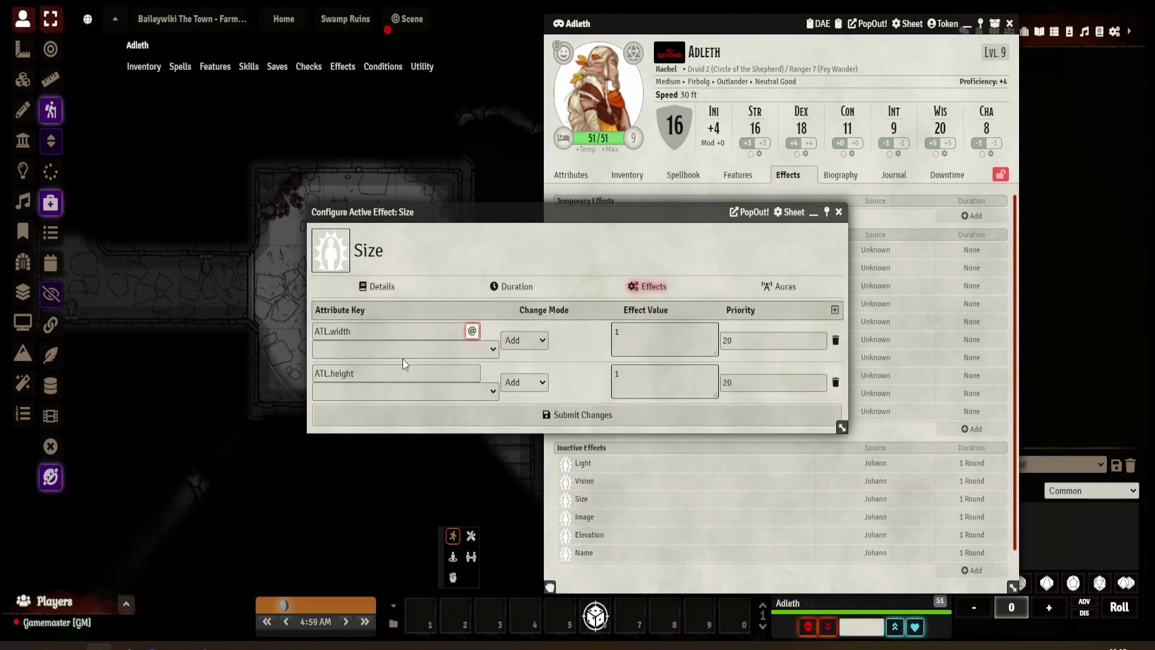
pyautogui.click(839, 212)
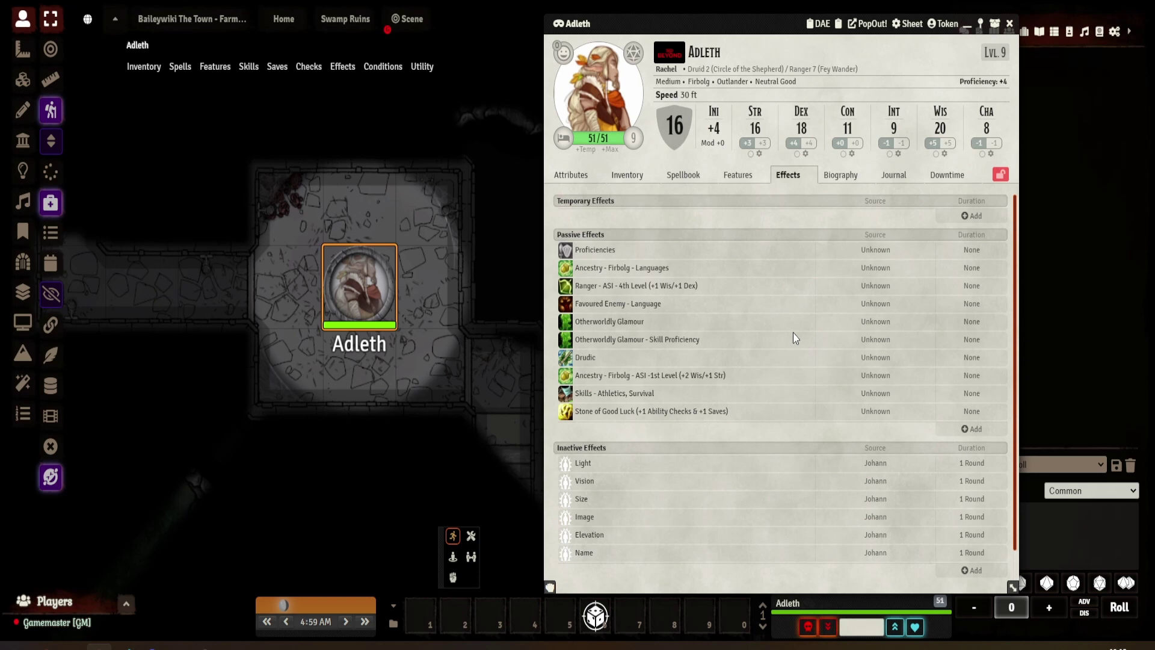
pyautogui.rightClick(611, 498)
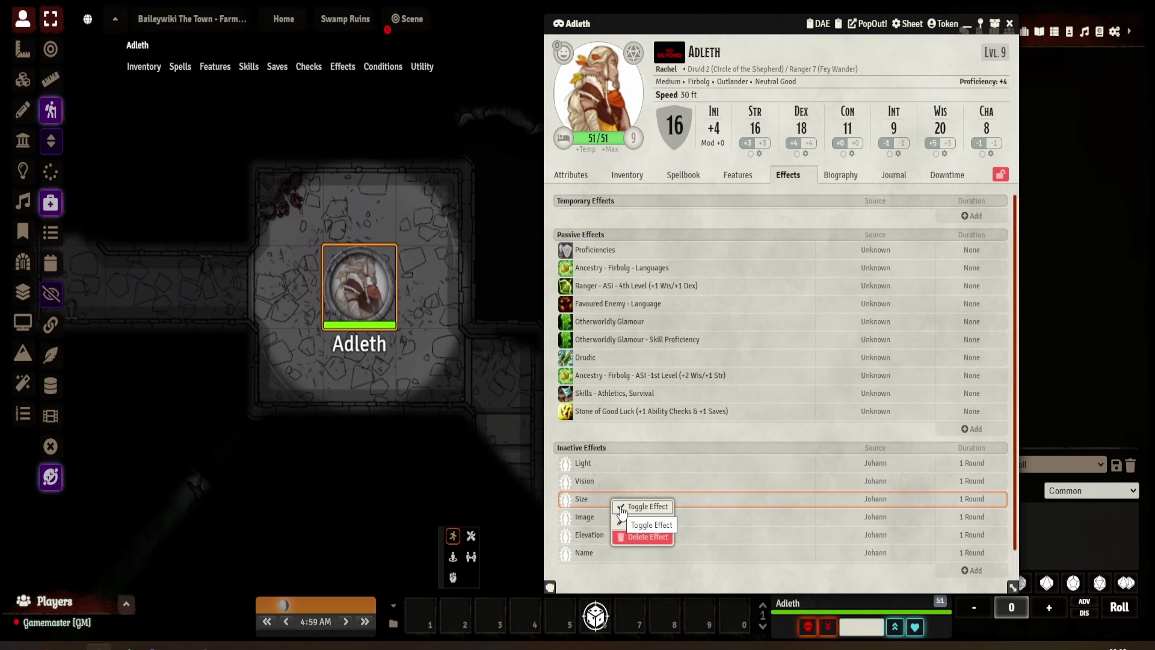
pyautogui.click(621, 508)
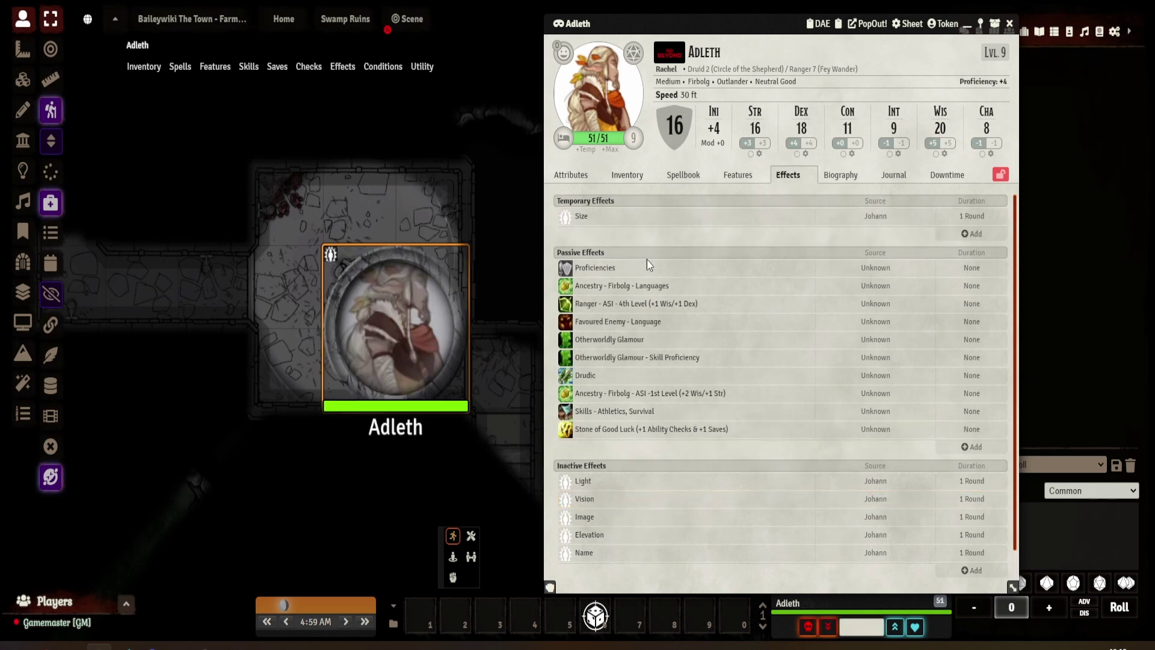
pyautogui.rightClick(620, 216)
pyautogui.click(627, 224)
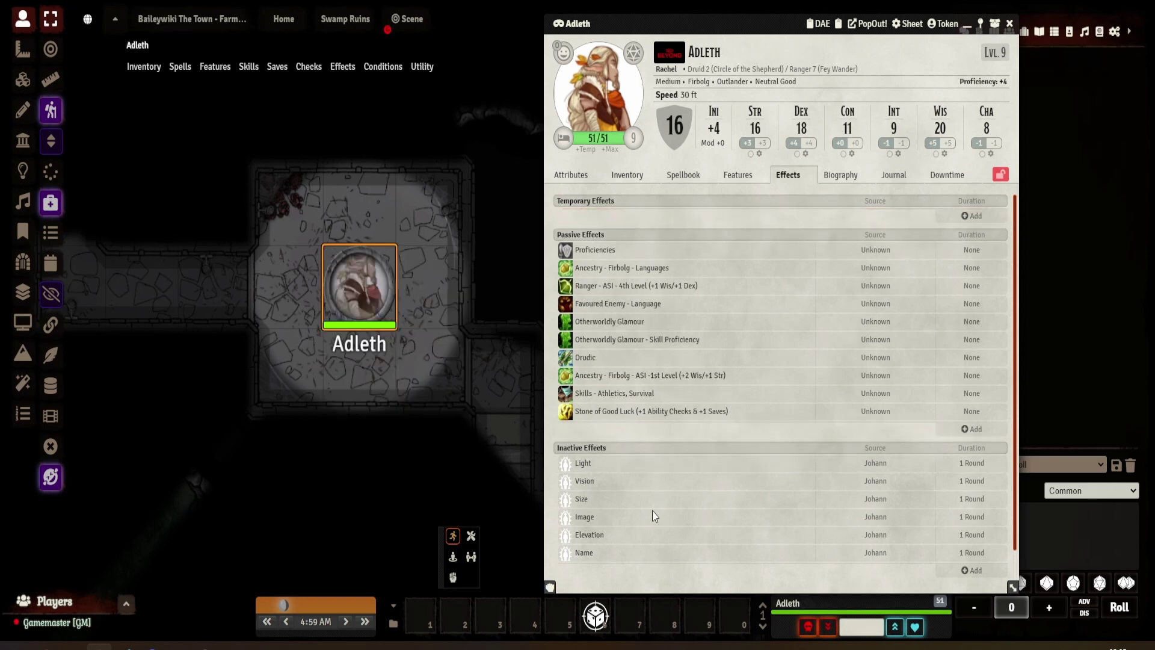
pyautogui.rightClick(593, 518)
pyautogui.click(627, 540)
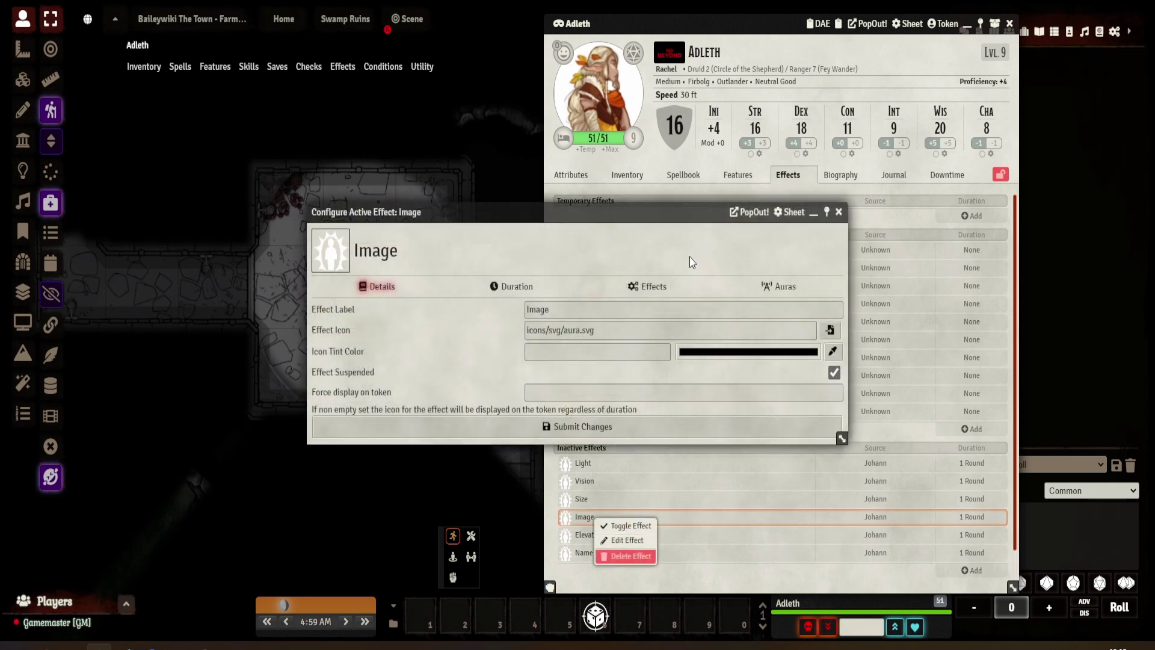
pyautogui.click(637, 289)
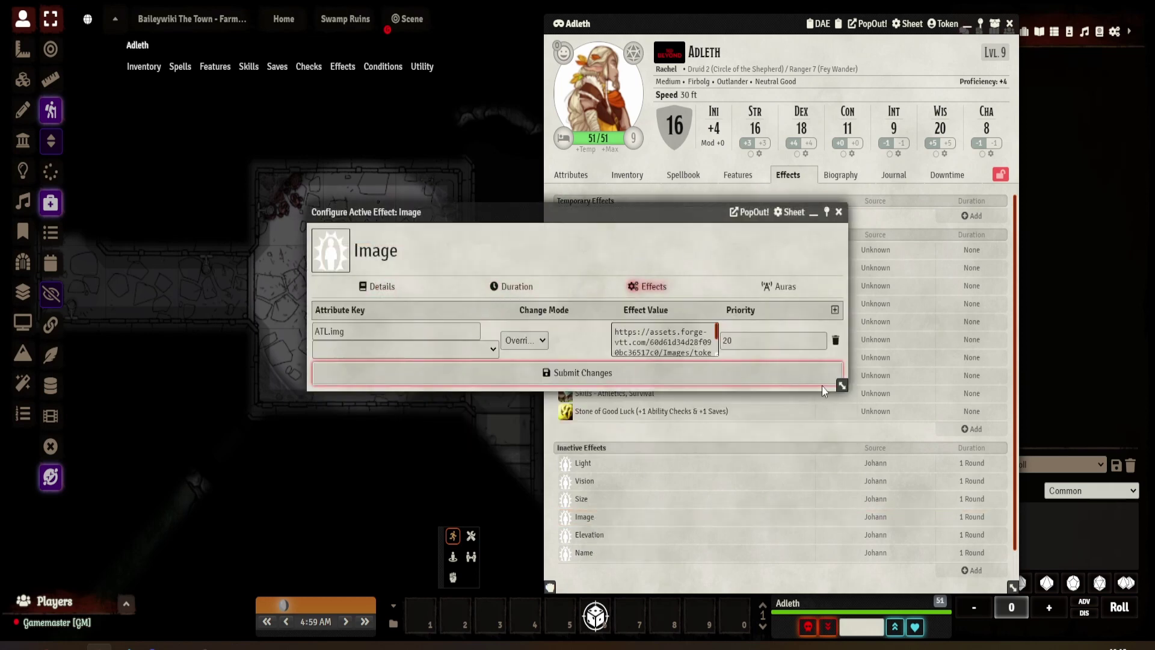
pyautogui.moveTo(841, 386); pyautogui.dragTo(881, 389)
pyautogui.moveTo(750, 353); pyautogui.dragTo(891, 468)
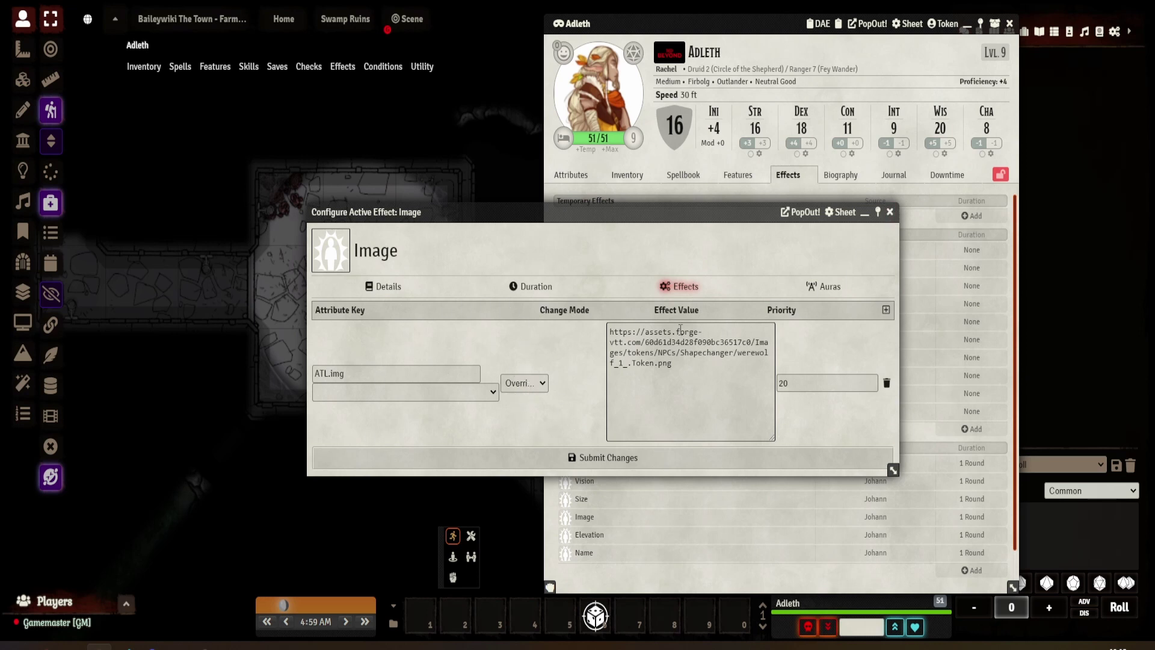
pyautogui.click(891, 213)
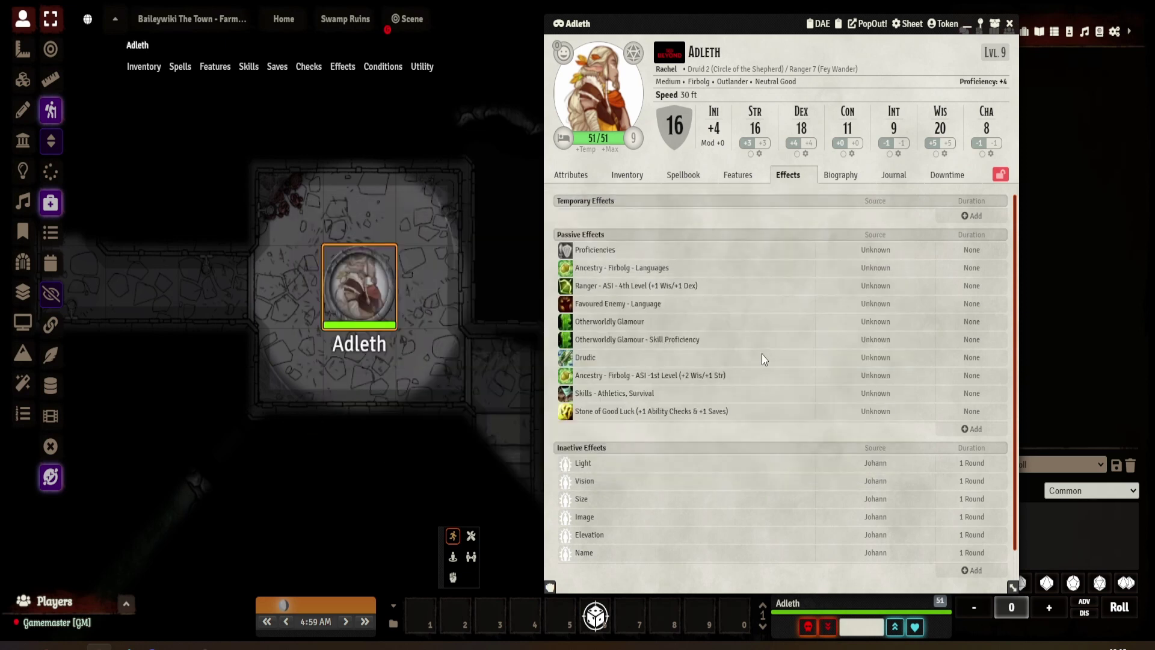
pyautogui.rightClick(594, 515)
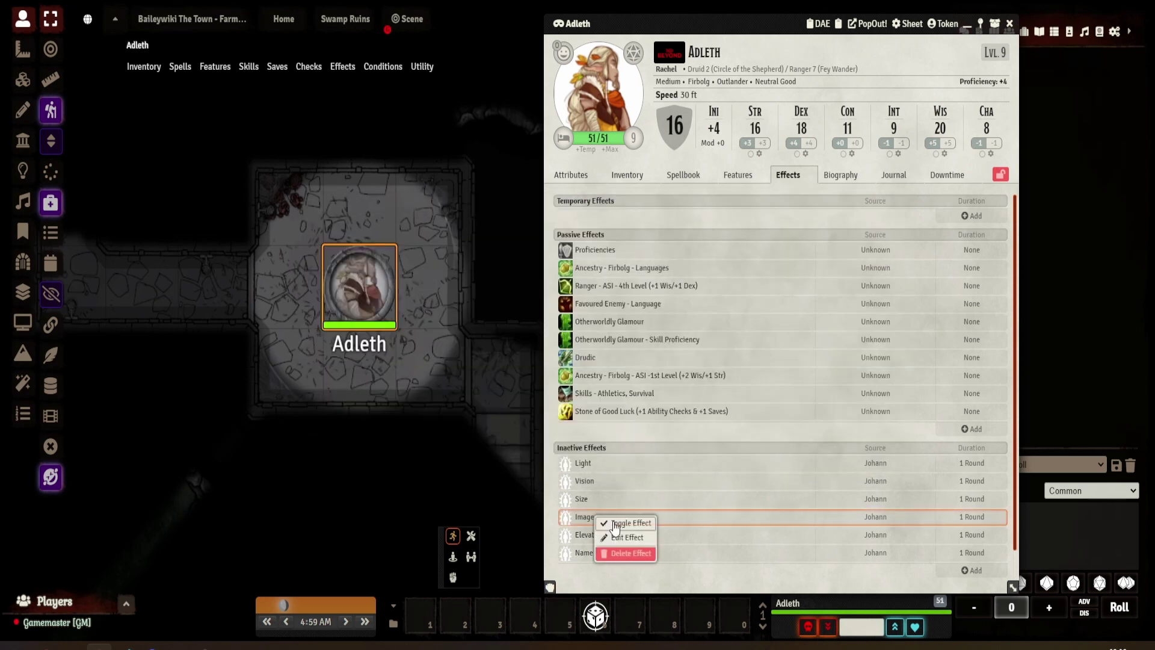
pyautogui.click(615, 522)
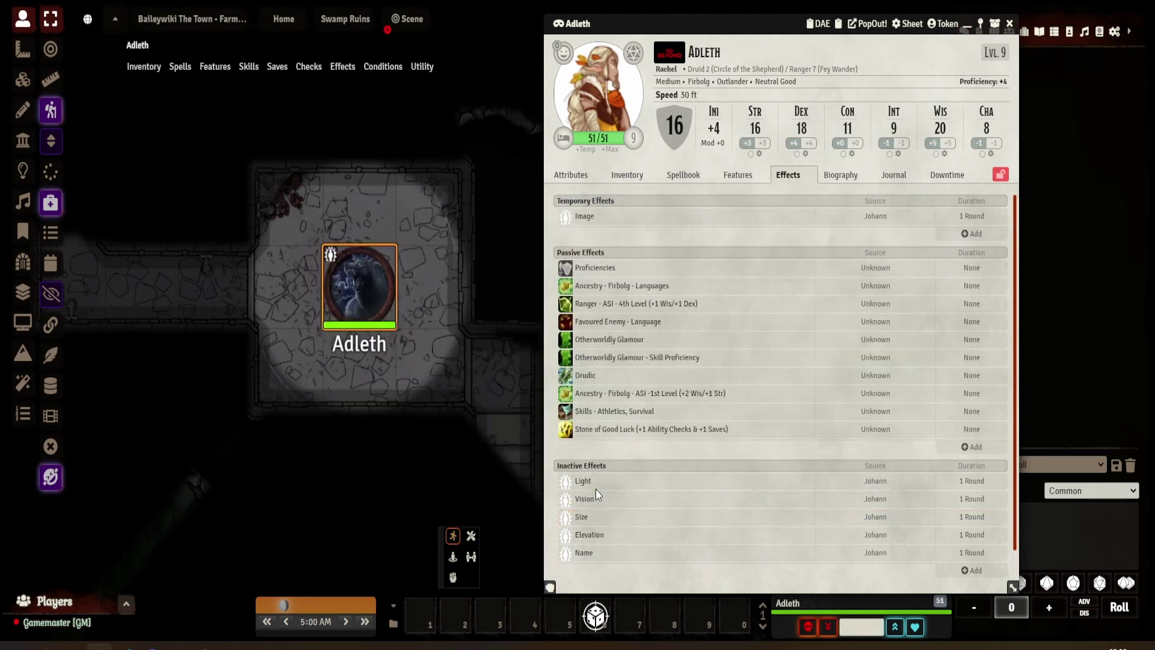
pyautogui.rightClick(608, 215)
pyautogui.click(621, 231)
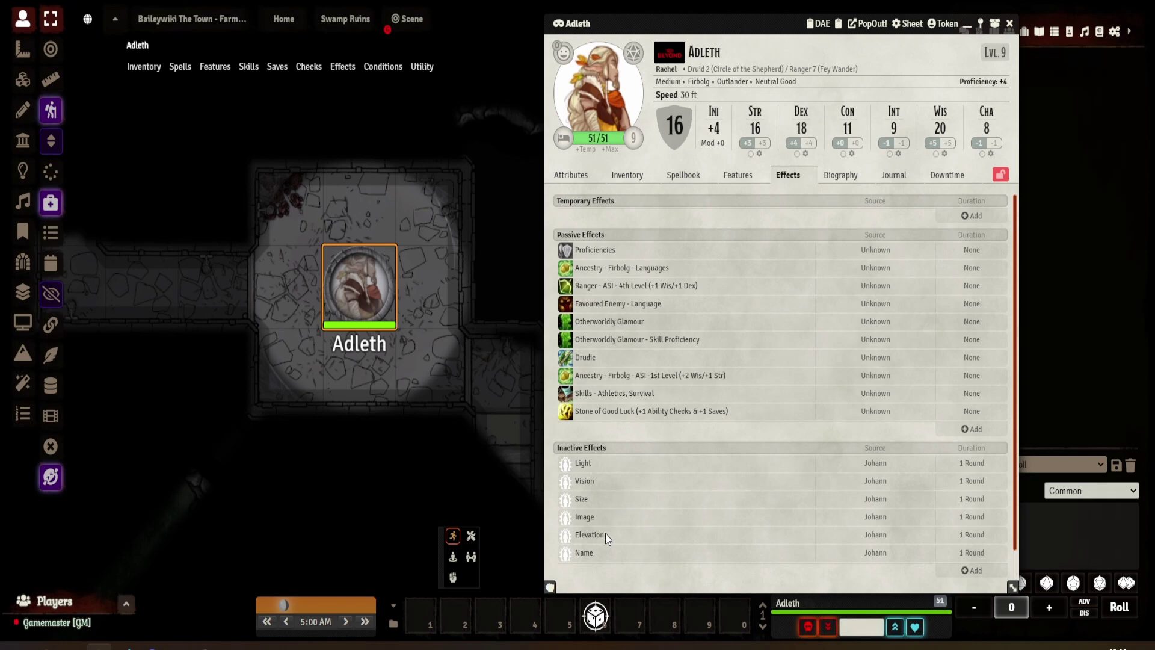
# Confirm the Name effect overrides ATL.name with Edward, then activate it so the token reads Edward
pyautogui.rightClick(592, 555)
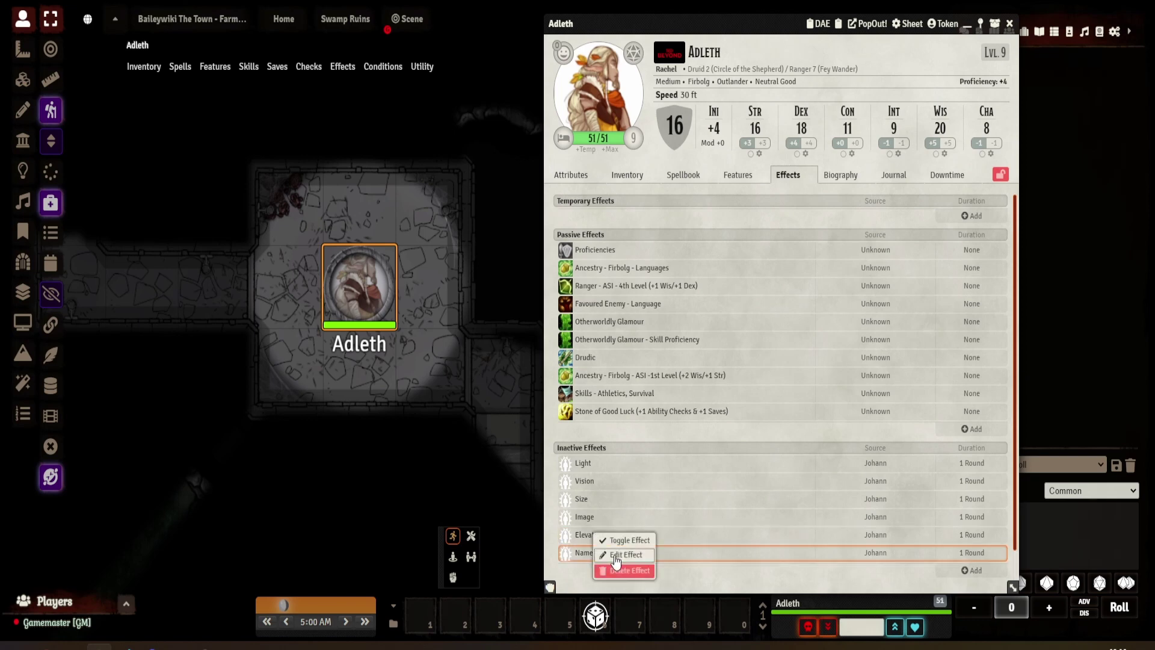
pyautogui.click(625, 555)
pyautogui.click(653, 287)
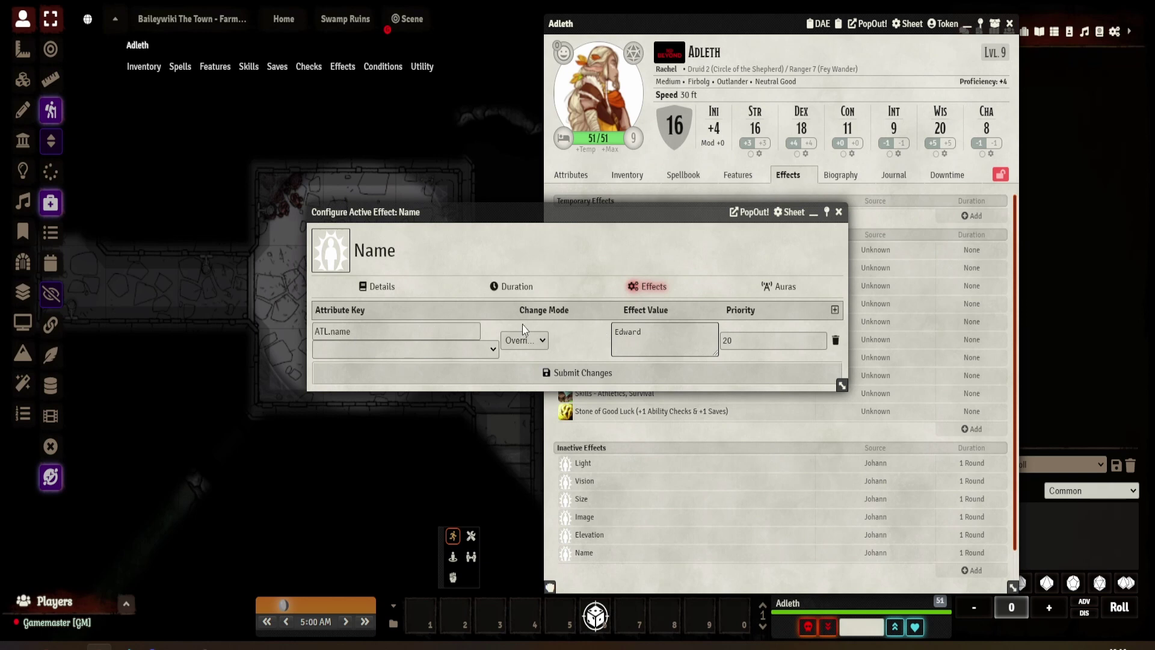
pyautogui.click(600, 378)
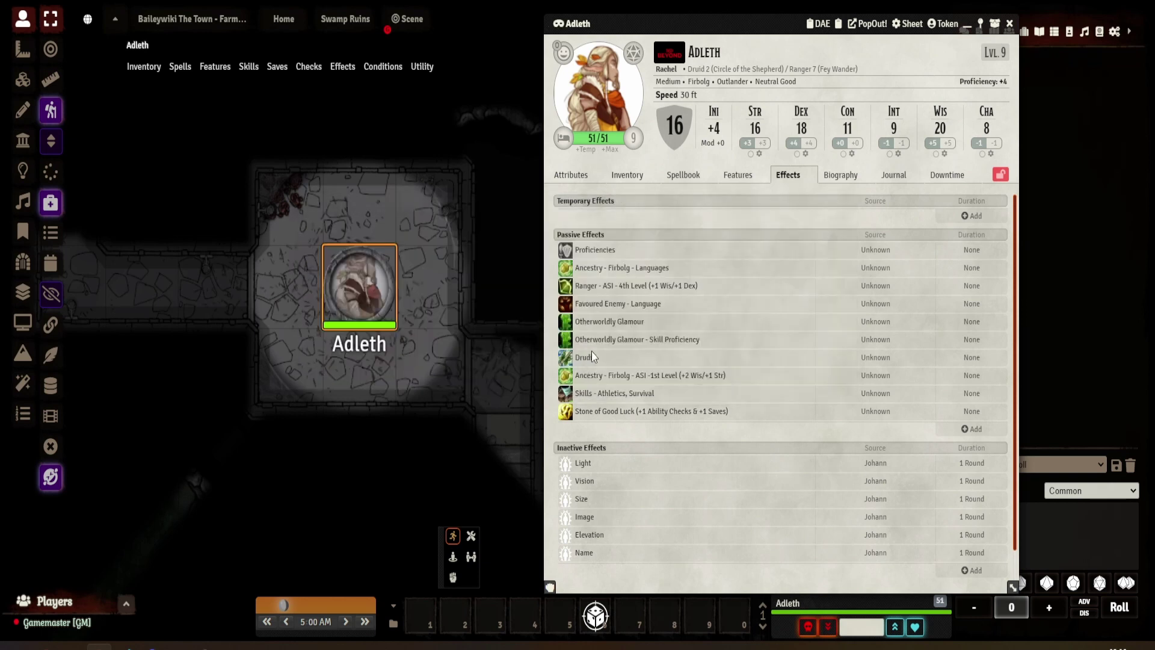
pyautogui.rightClick(608, 553)
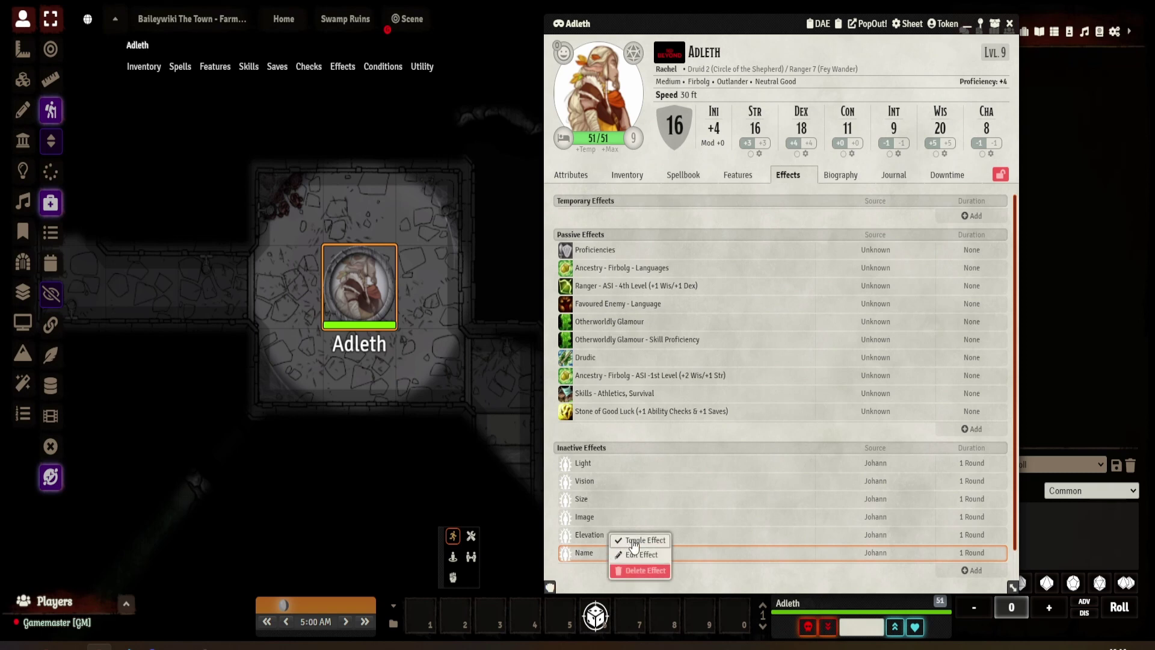
pyautogui.click(635, 542)
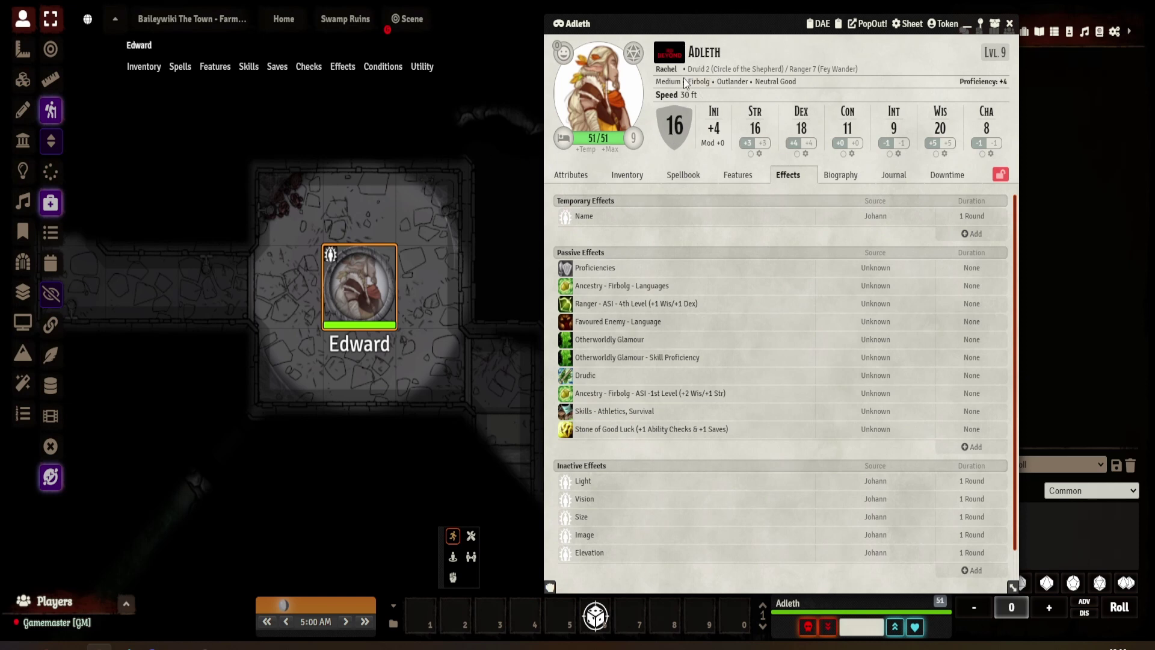
# Check the Edward token's configuration, then deactivate the Name effect to restore the name Adleth
pyautogui.rightClick(357, 282)
pyautogui.rightClick(357, 283)
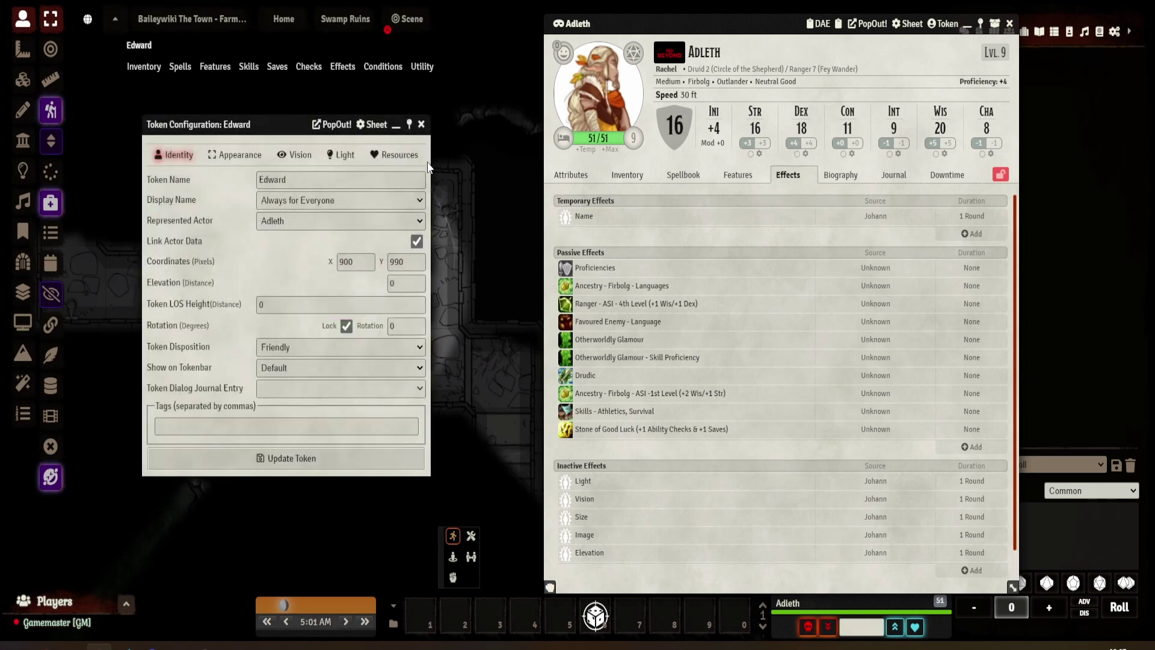
pyautogui.click(422, 124)
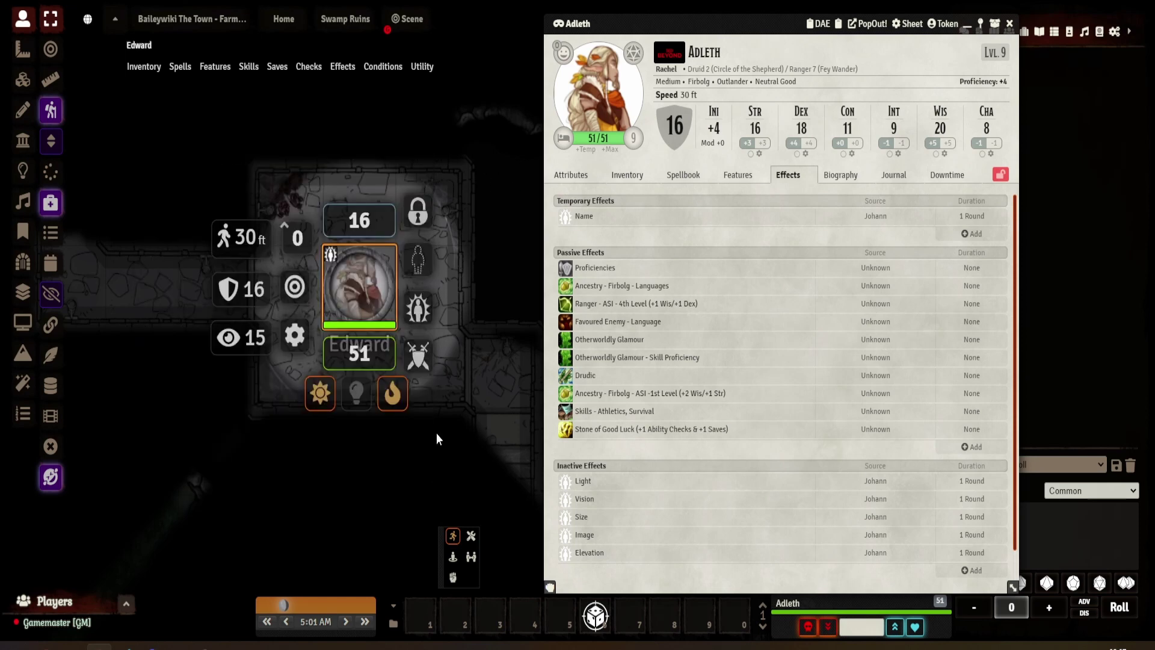
pyautogui.click(477, 426)
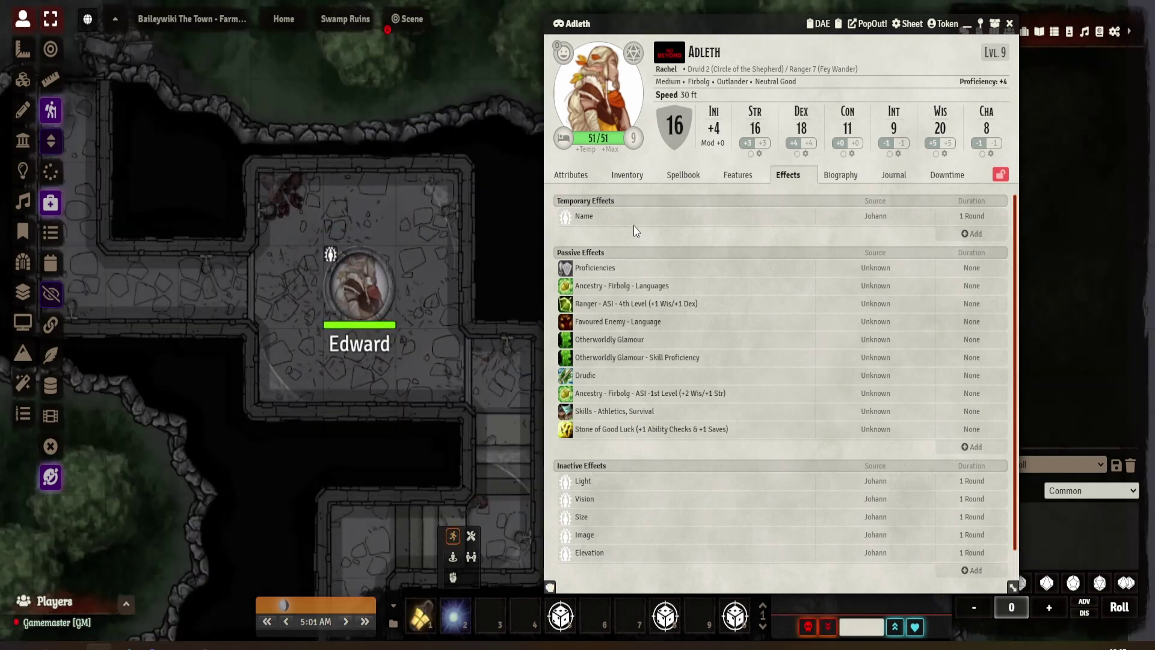
pyautogui.rightClick(628, 221)
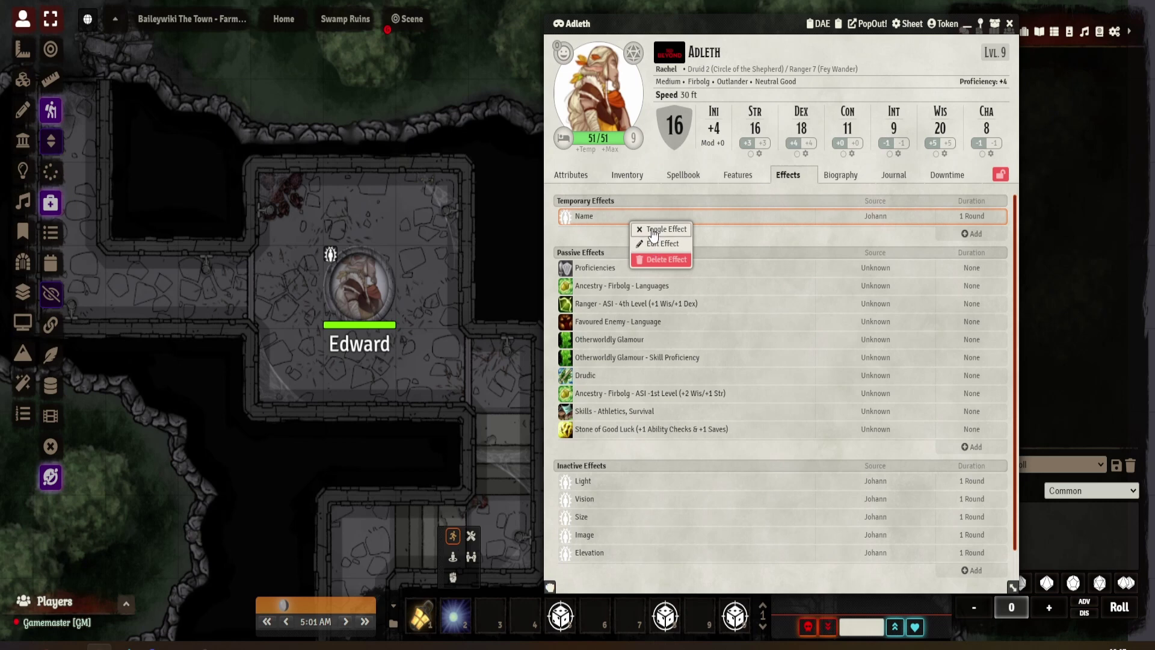
pyautogui.click(653, 234)
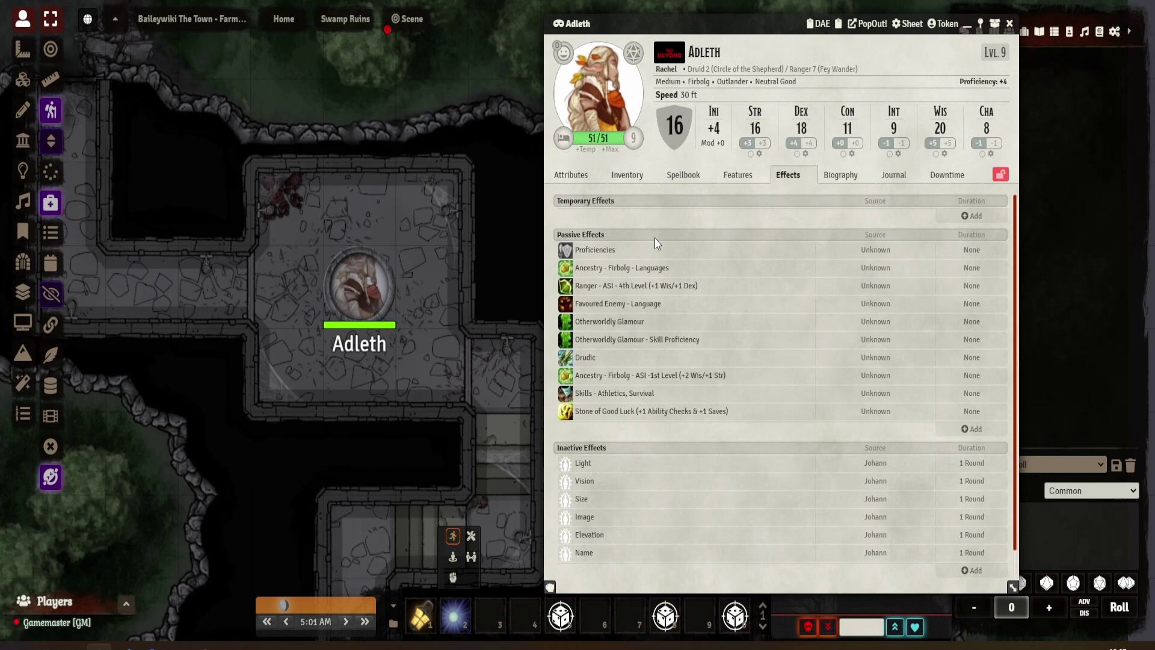
# Browse the Token Effects premade compendium's presets such as Bullseye Lantern, Darkvision and Torch
pyautogui.click(1100, 33)
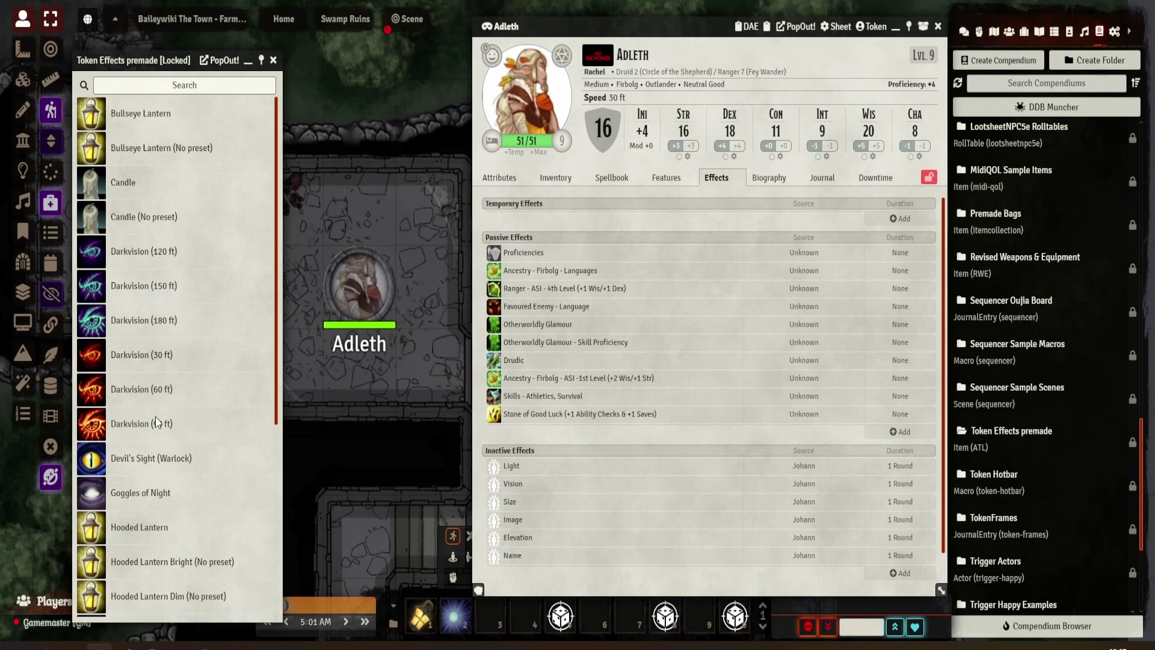
pyautogui.scroll(-3, 189, 391)
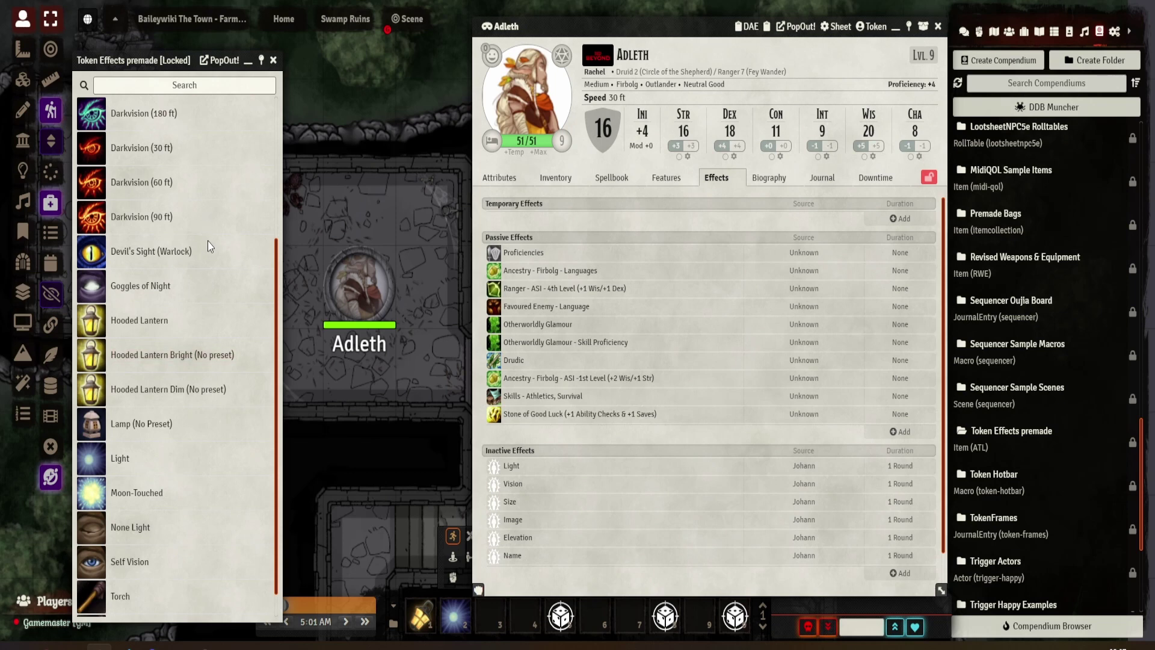
pyautogui.scroll(-1, 181, 373)
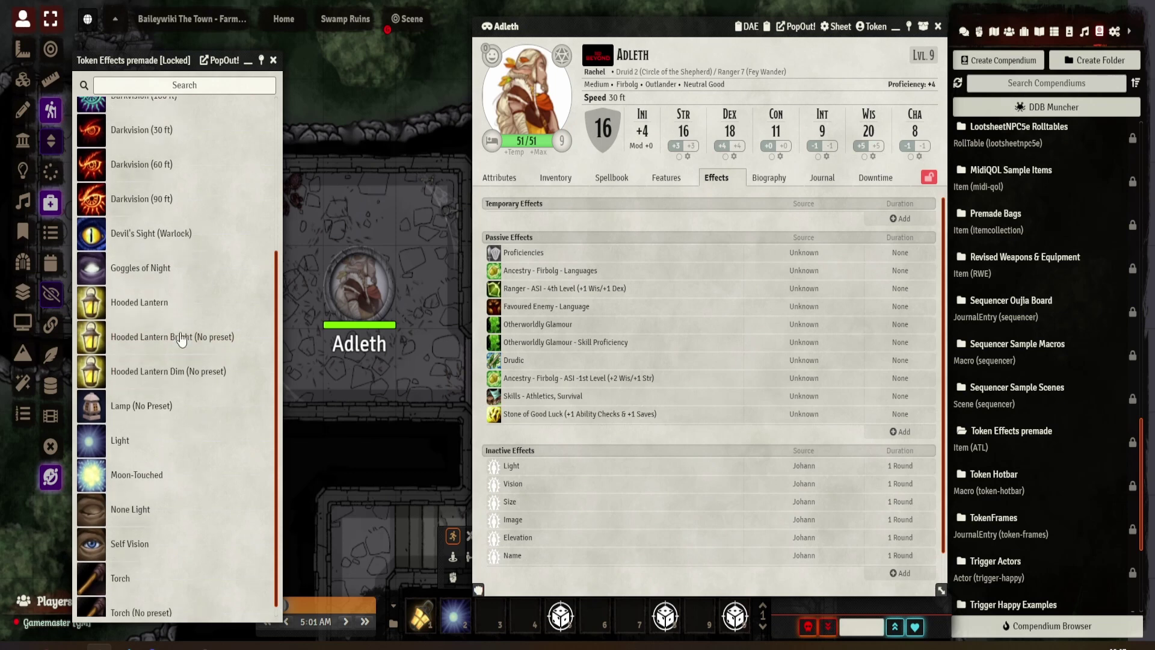